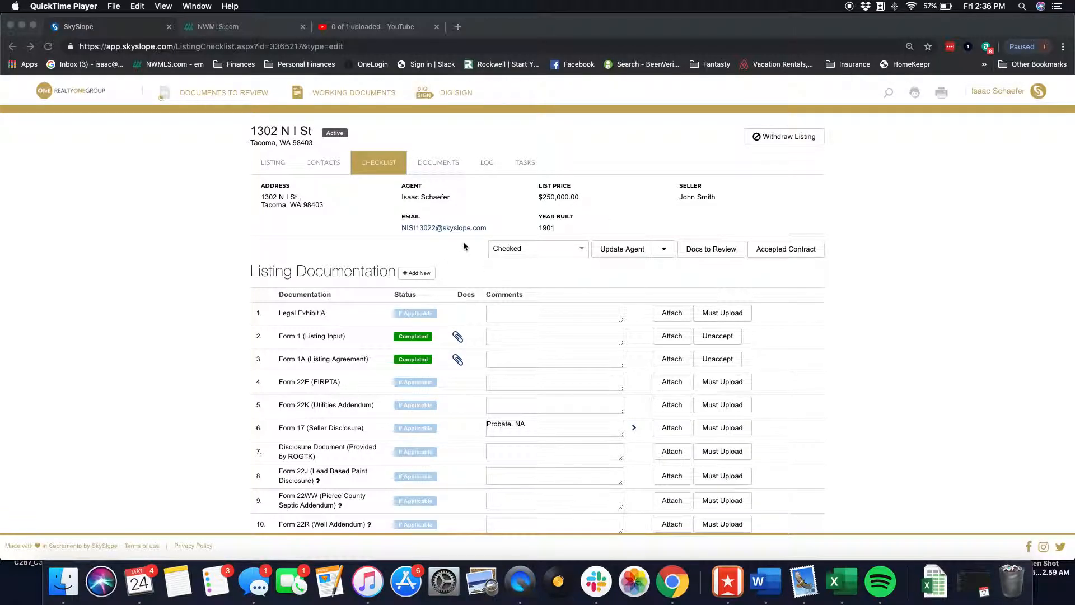
- Review the listing's details and return to its checklist
{"action": "left_click", "coordinate": [262, 164]}
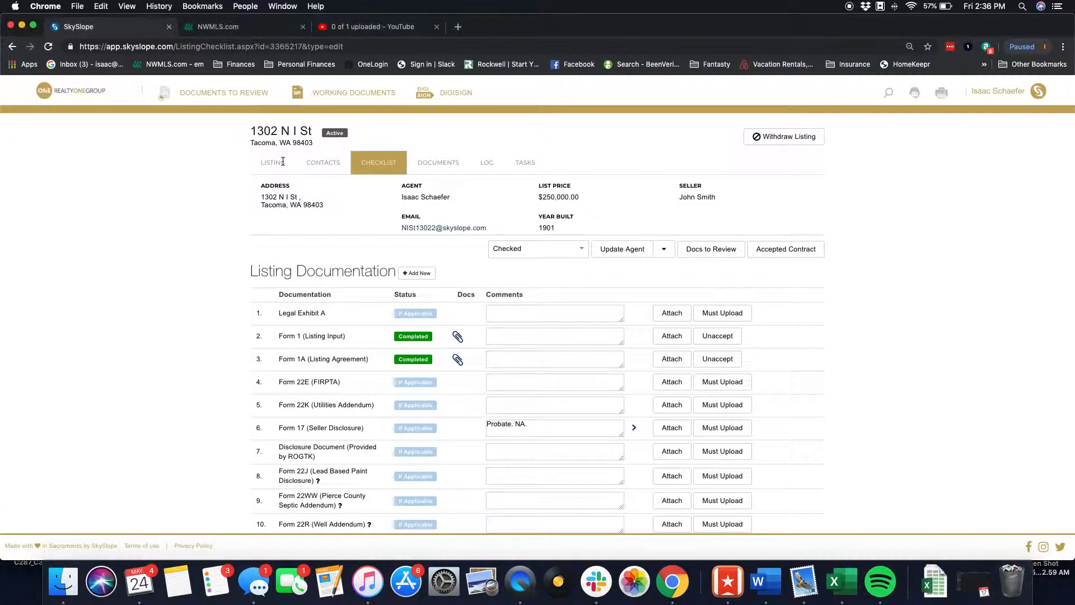
{"action": "left_click", "coordinate": [270, 166]}
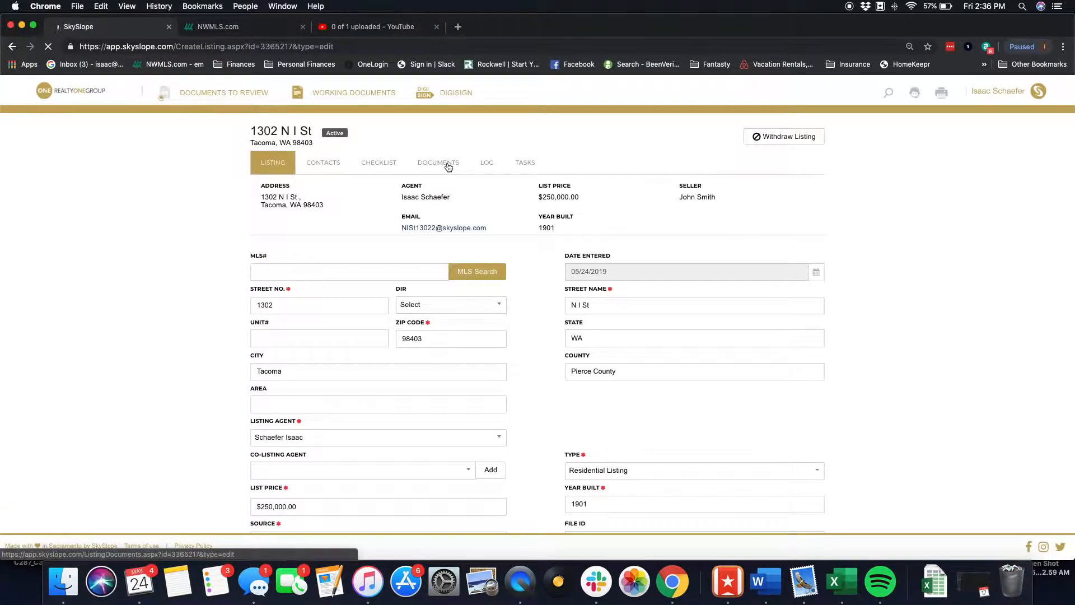
{"action": "left_click", "coordinate": [383, 164]}
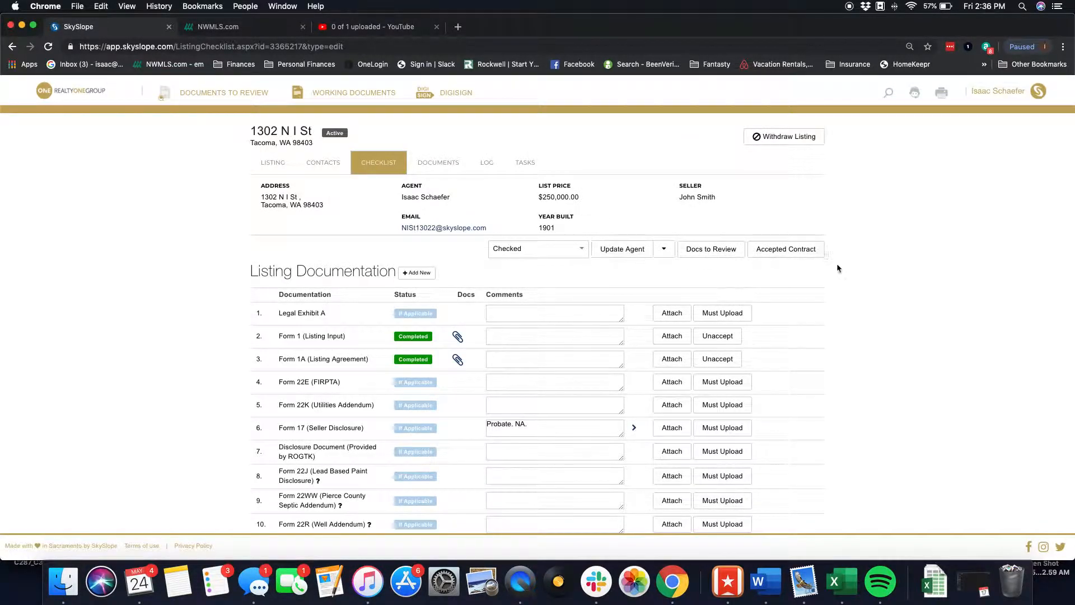
- Start an accepted contract transaction from the listing
{"action": "left_click", "coordinate": [773, 253]}
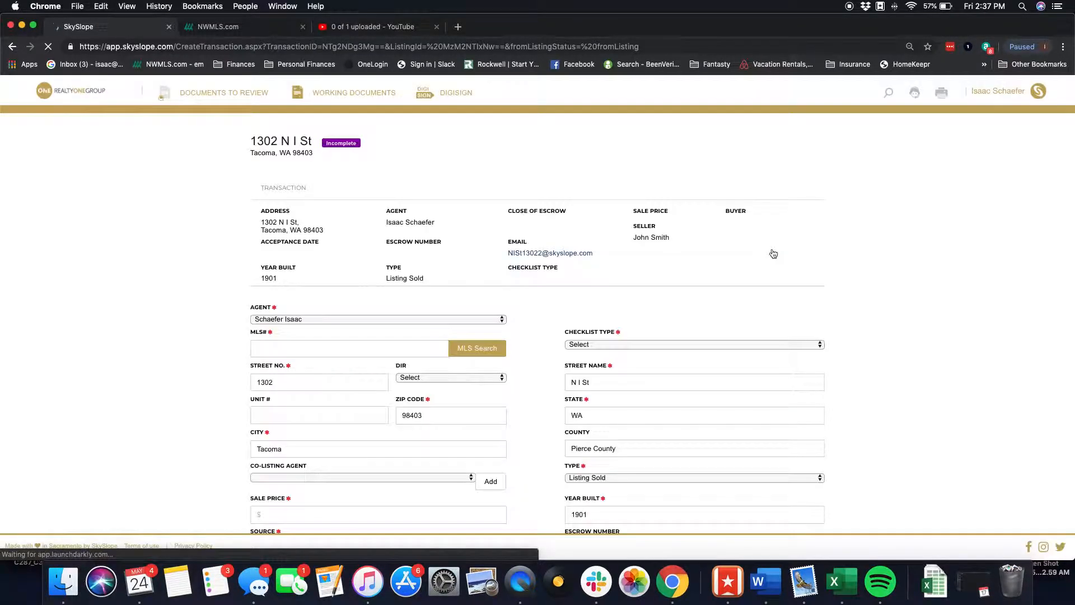
{"action": "scroll", "coordinate": [463, 304], "scroll_direction": "down", "scroll_amount": 2}
{"action": "scroll", "coordinate": [462, 304], "scroll_direction": "up", "scroll_amount": 2}
{"action": "scroll", "coordinate": [463, 304], "scroll_direction": "down", "scroll_amount": 1}
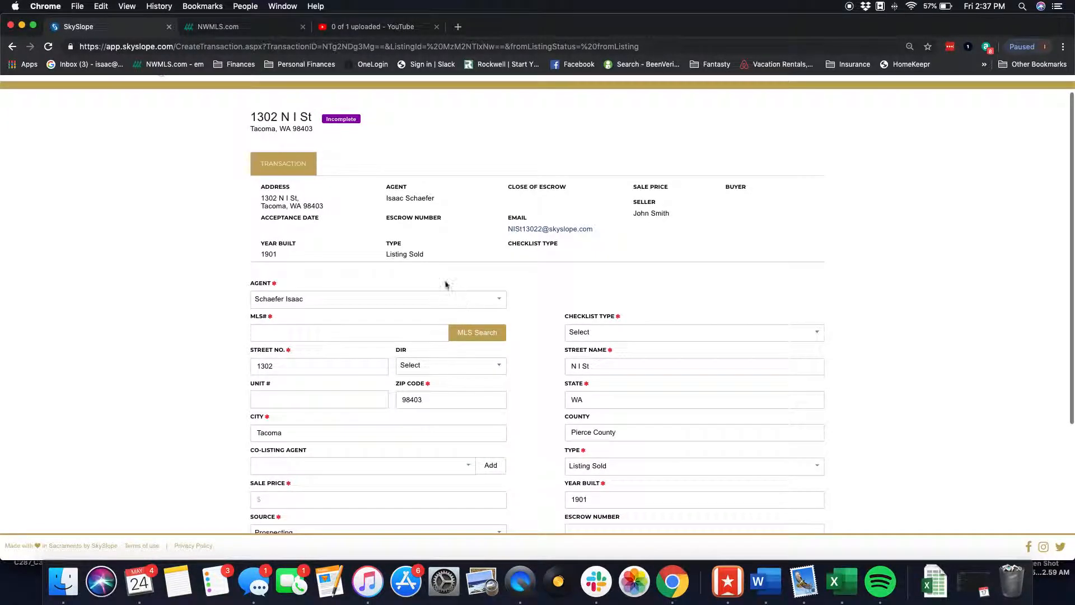
{"action": "scroll", "coordinate": [408, 283], "scroll_direction": "down", "scroll_amount": 1}
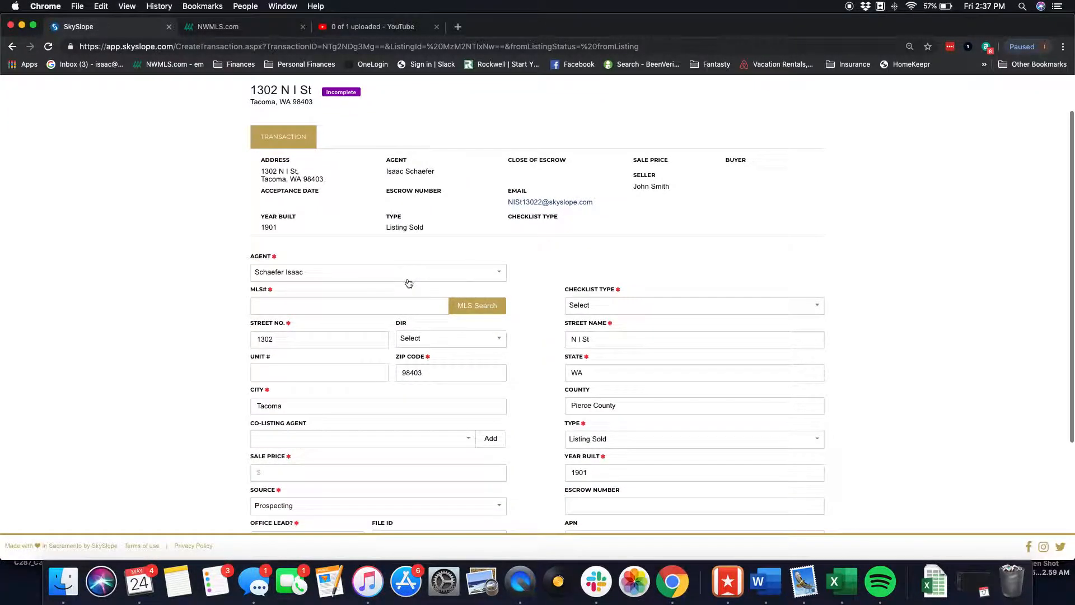
- Enter MLS number 1417167 for the transaction
{"action": "left_click", "coordinate": [308, 306]}
{"action": "left_click", "coordinate": [280, 324]}
{"action": "scroll", "coordinate": [204, 290], "scroll_direction": "down", "scroll_amount": 3}
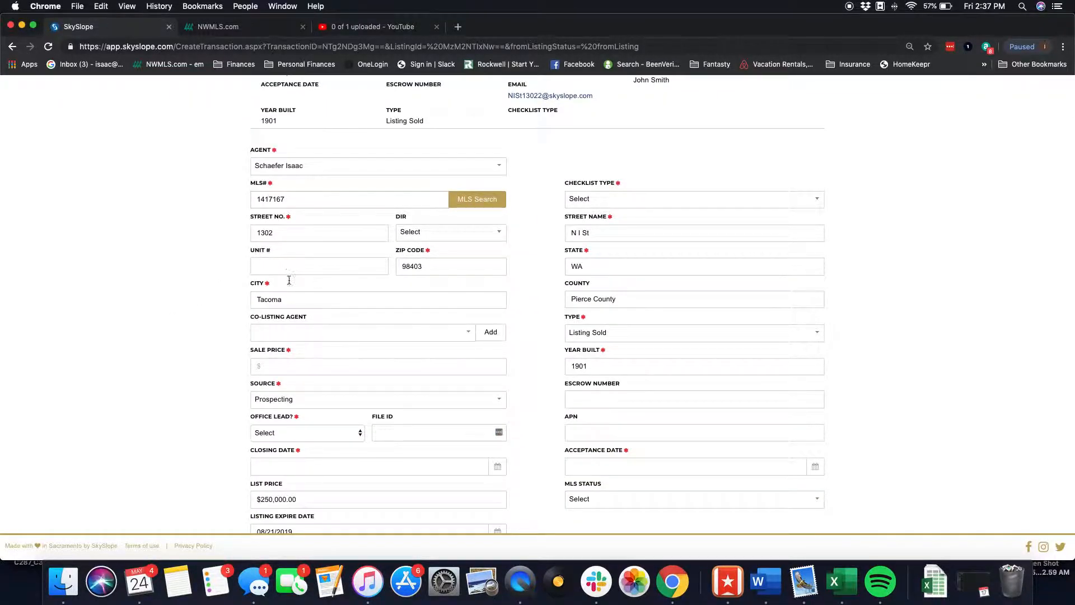
- Set the sale price to $250,000.00
{"action": "left_click", "coordinate": [321, 372]}
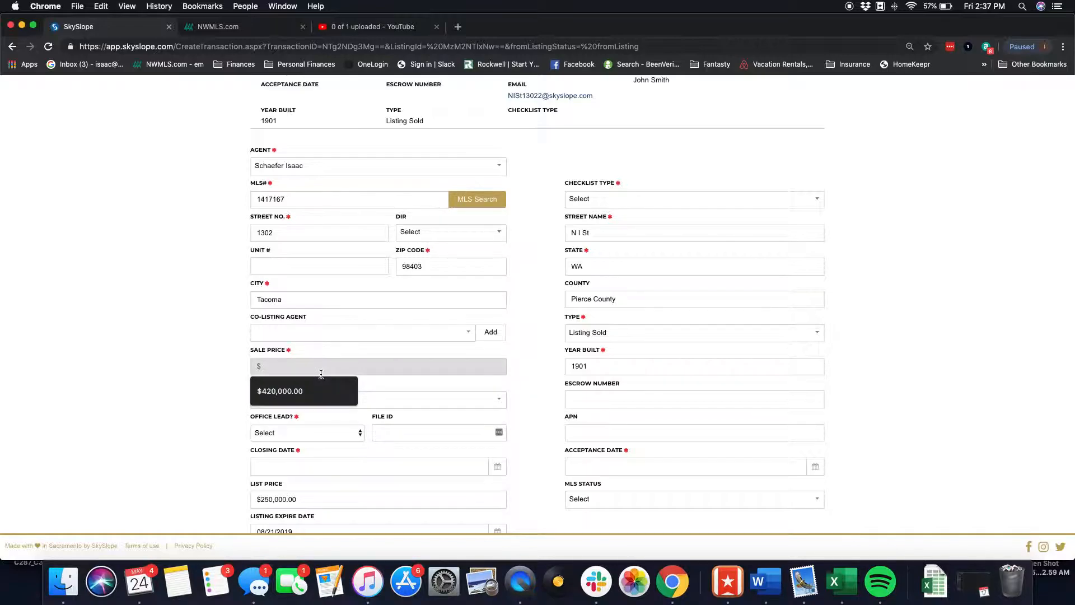
{"action": "type", "text": "250"}
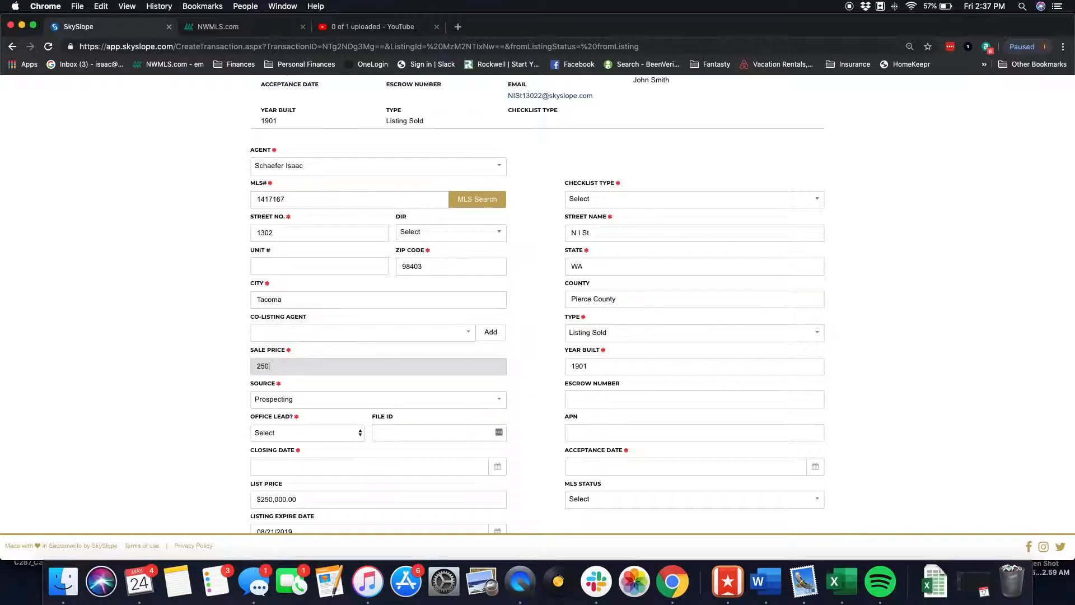
{"action": "left_click", "coordinate": [151, 370]}
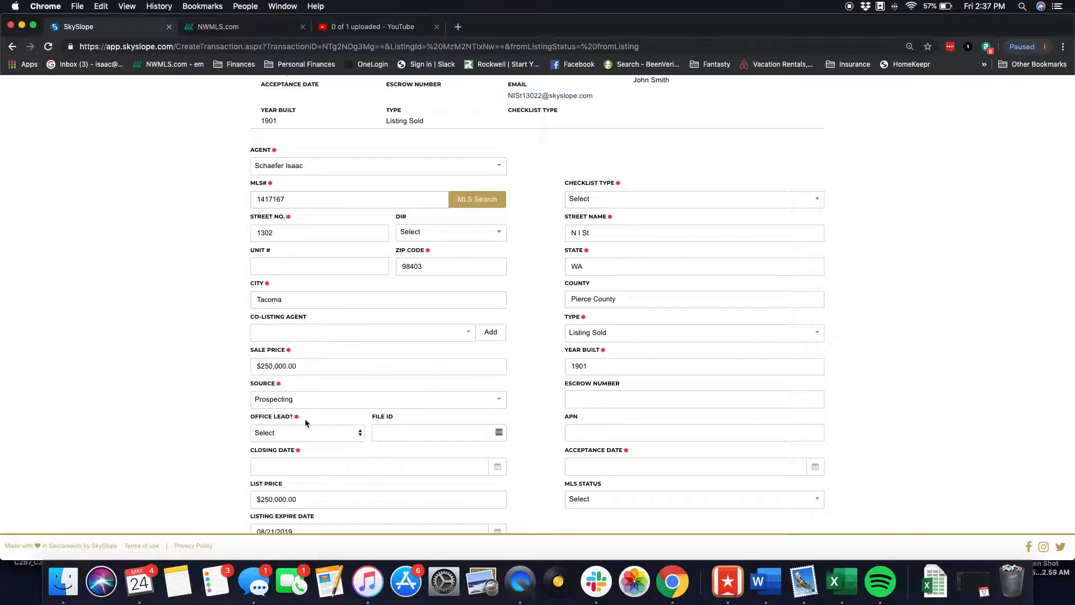
- Set Office Lead to No
{"action": "scroll", "coordinate": [305, 421], "scroll_direction": "down", "scroll_amount": 3}
{"action": "left_click", "coordinate": [336, 372]}
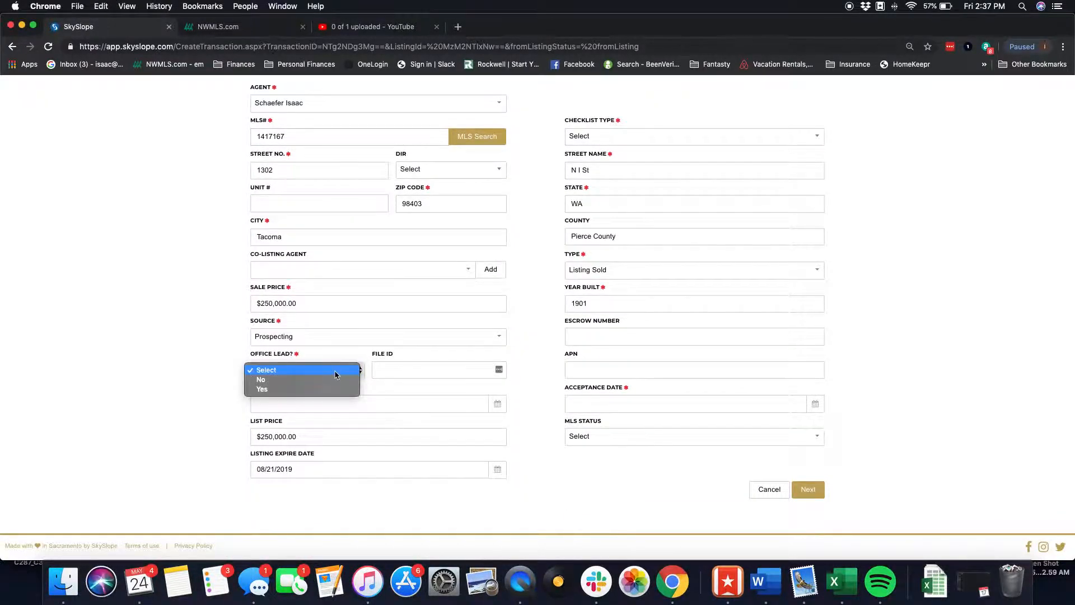
{"action": "left_click", "coordinate": [334, 380]}
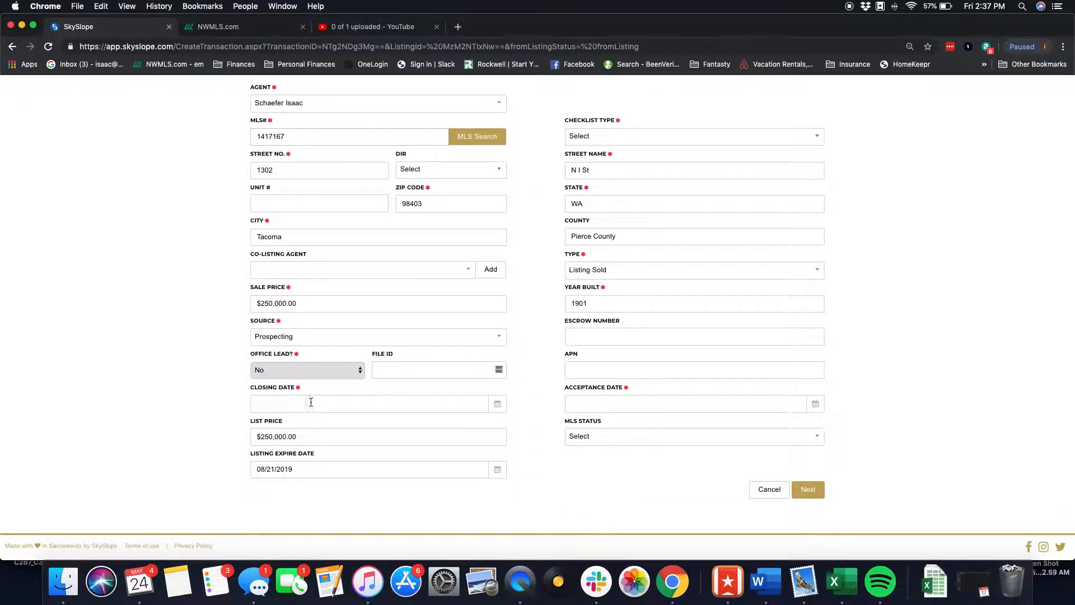
- Set the closing date to 06/28/2019
{"action": "left_click", "coordinate": [323, 408]}
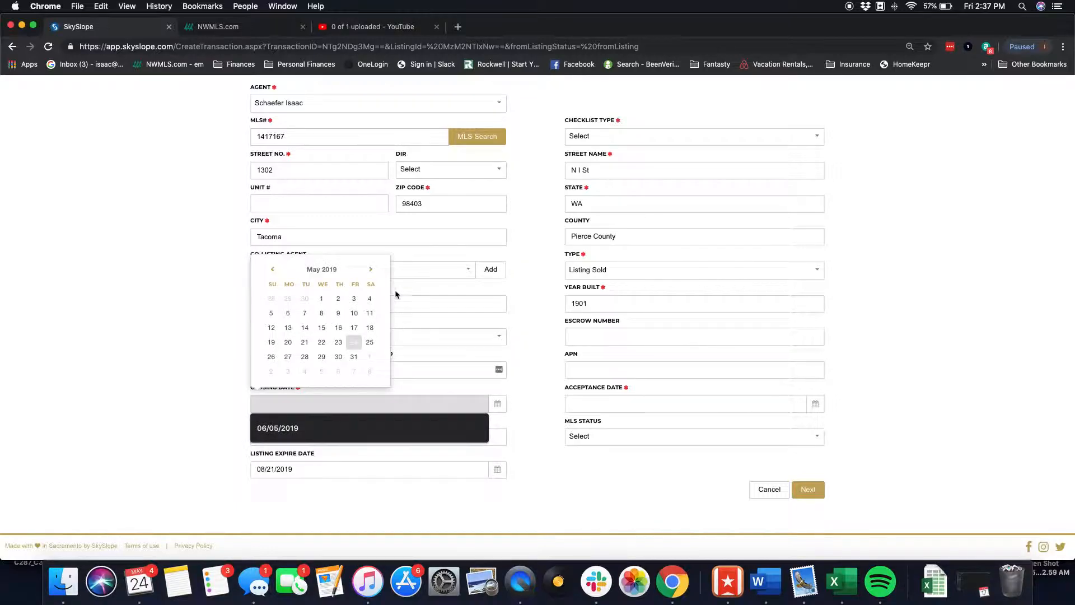
{"action": "left_click", "coordinate": [371, 270]}
{"action": "left_click", "coordinate": [354, 357]}
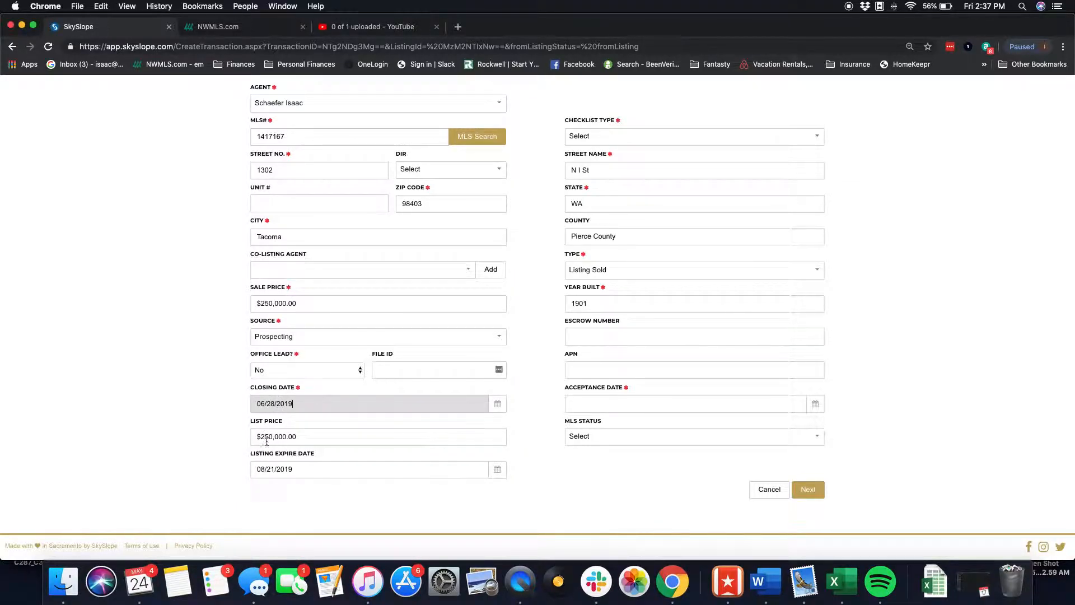
- Set the checklist type to Residential PSA
{"action": "scroll", "coordinate": [616, 375], "scroll_direction": "up", "scroll_amount": 3}
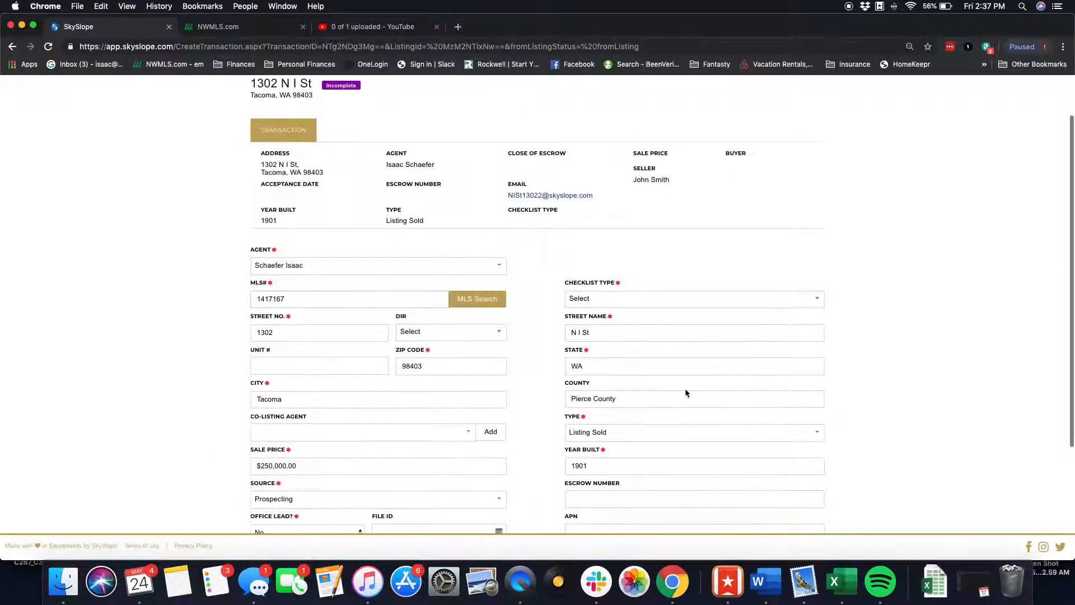
{"action": "left_click", "coordinate": [632, 302]}
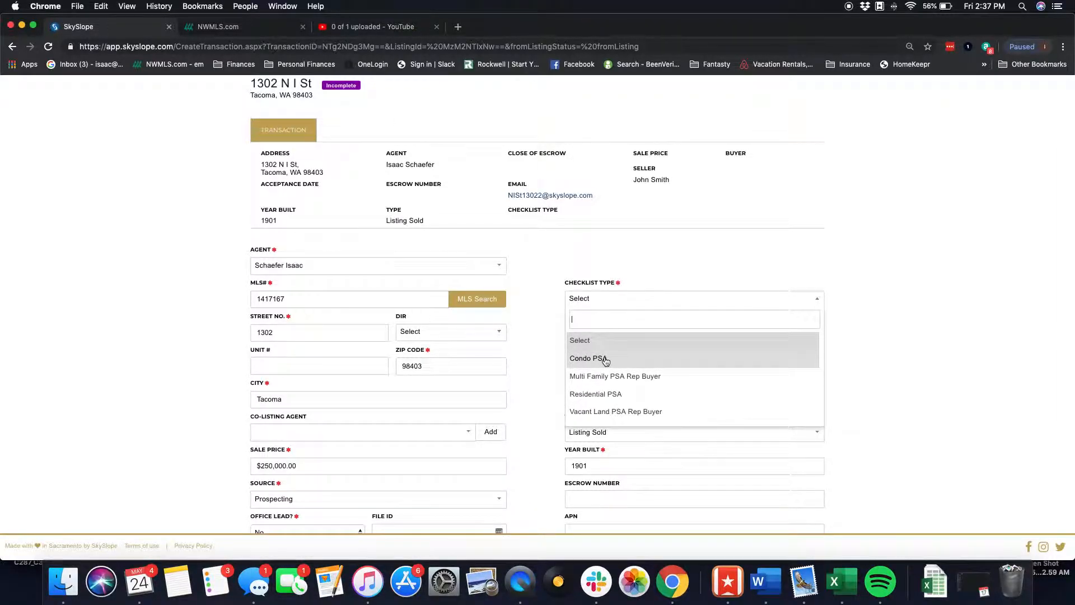
{"action": "left_click", "coordinate": [600, 395]}
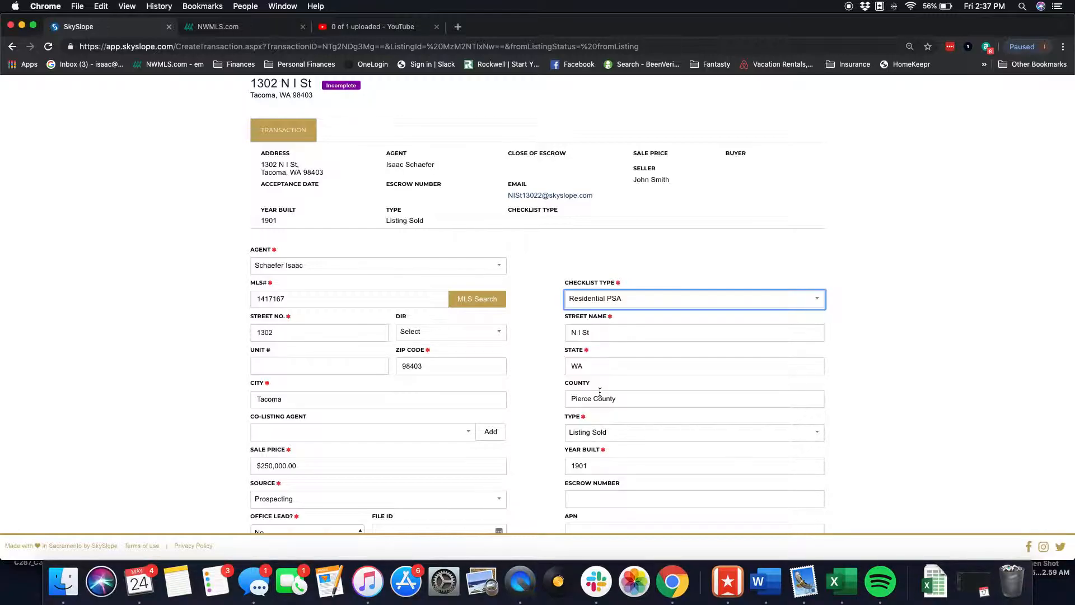
- Set the acceptance date to 05/24/2019
{"action": "scroll", "coordinate": [667, 333], "scroll_direction": "down", "scroll_amount": 3}
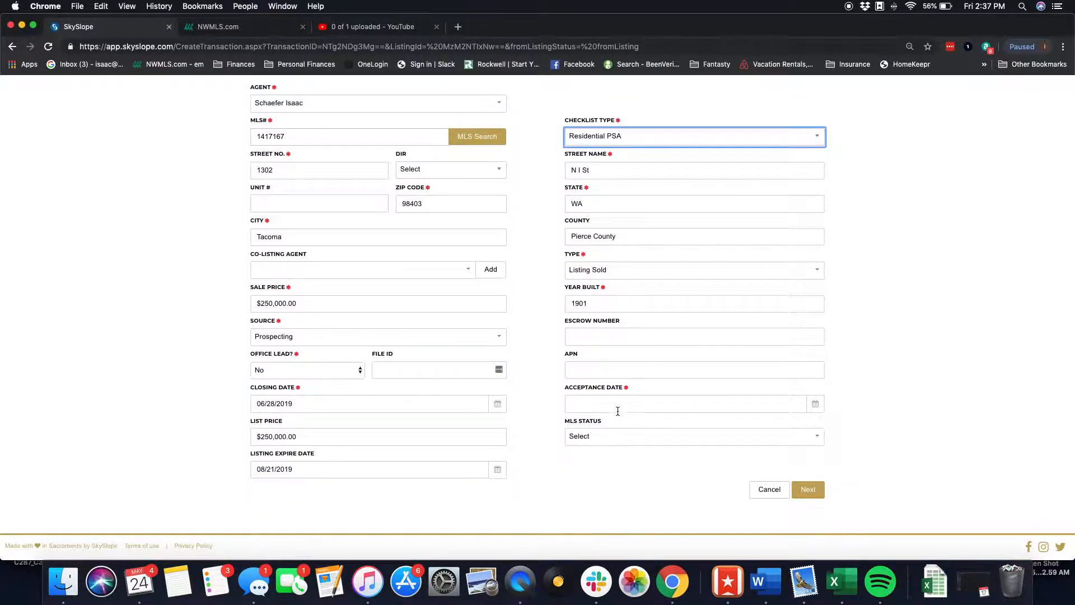
{"action": "left_click", "coordinate": [617, 403]}
{"action": "left_click", "coordinate": [669, 343]}
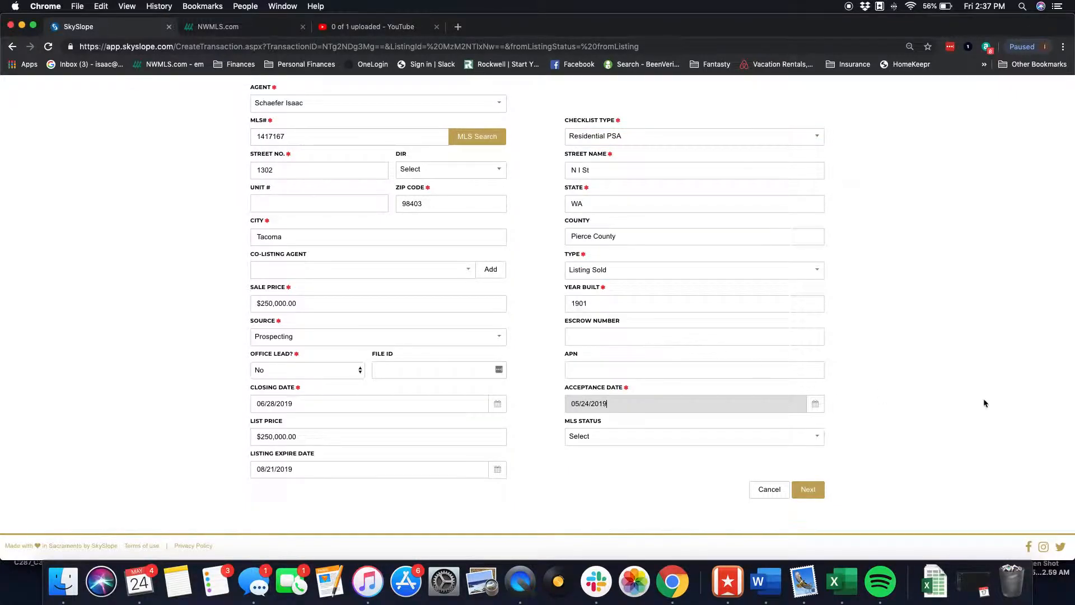
- Proceed from the transaction details to the contacts page
{"action": "scroll", "coordinate": [669, 253], "scroll_direction": "up", "scroll_amount": 4}
{"action": "scroll", "coordinate": [670, 253], "scroll_direction": "down", "scroll_amount": 4}
{"action": "left_click", "coordinate": [809, 491]}
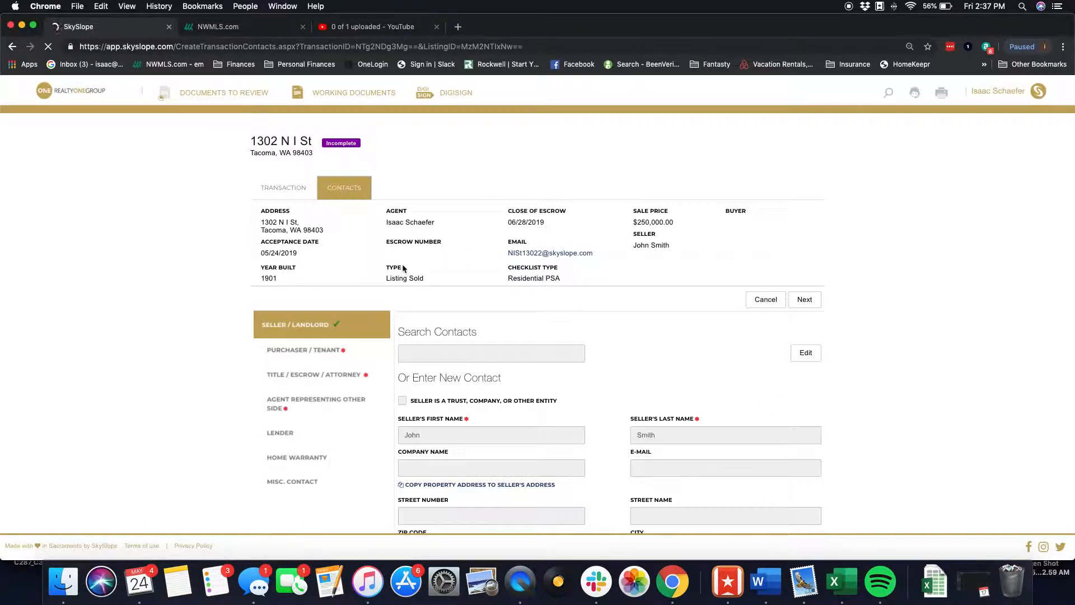
- Add the purchaser contact with the buyer's first and last name and save it
{"action": "scroll", "coordinate": [322, 348], "scroll_direction": "down", "scroll_amount": 1}
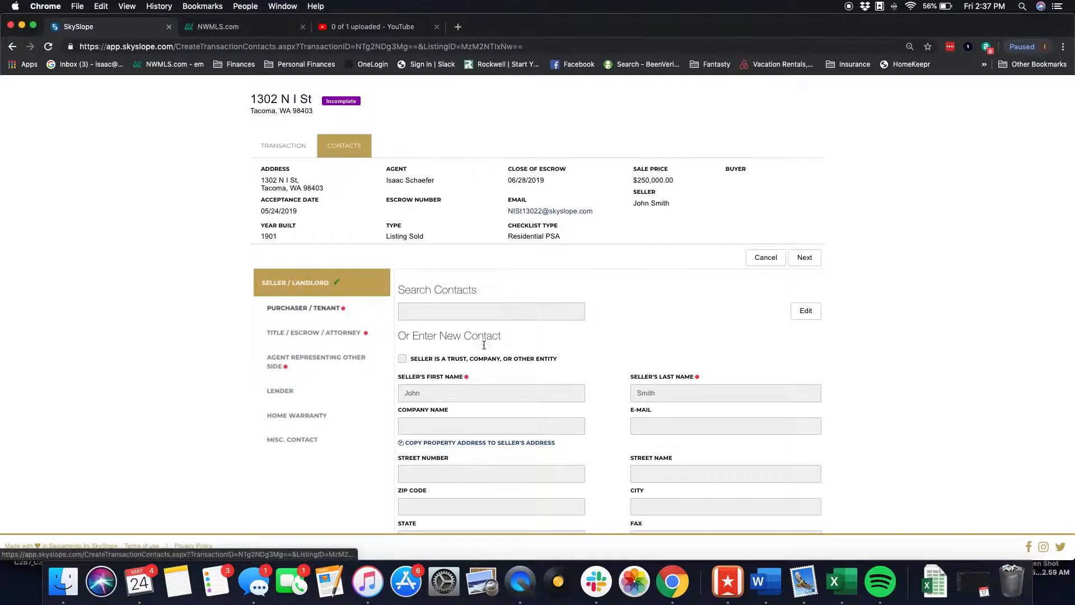
{"action": "left_click", "coordinate": [337, 309]}
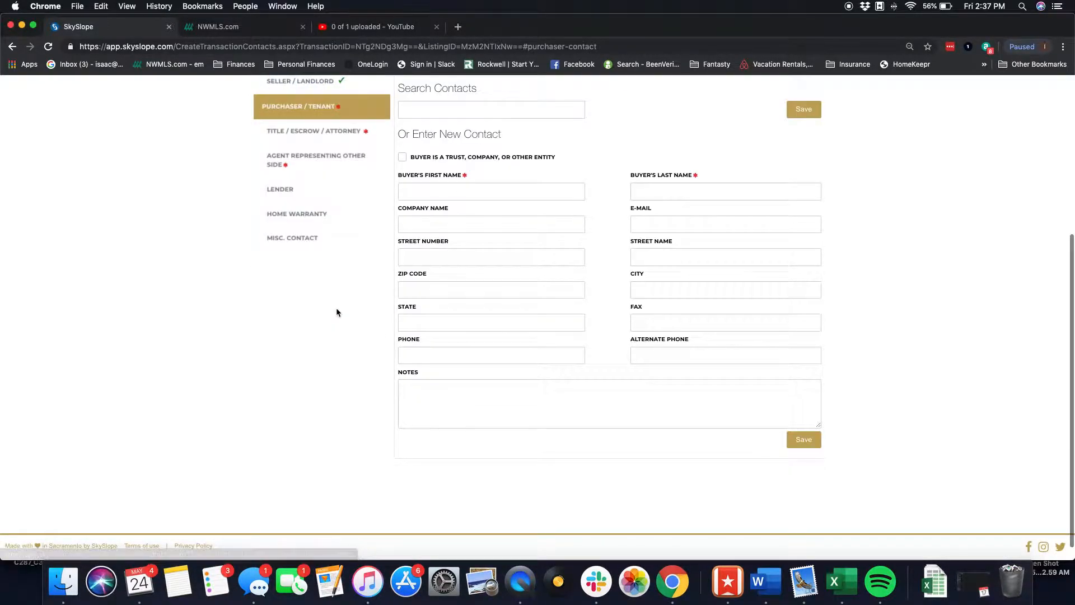
{"action": "scroll", "coordinate": [355, 197], "scroll_direction": "up", "scroll_amount": 2}
{"action": "left_click", "coordinate": [471, 327]}
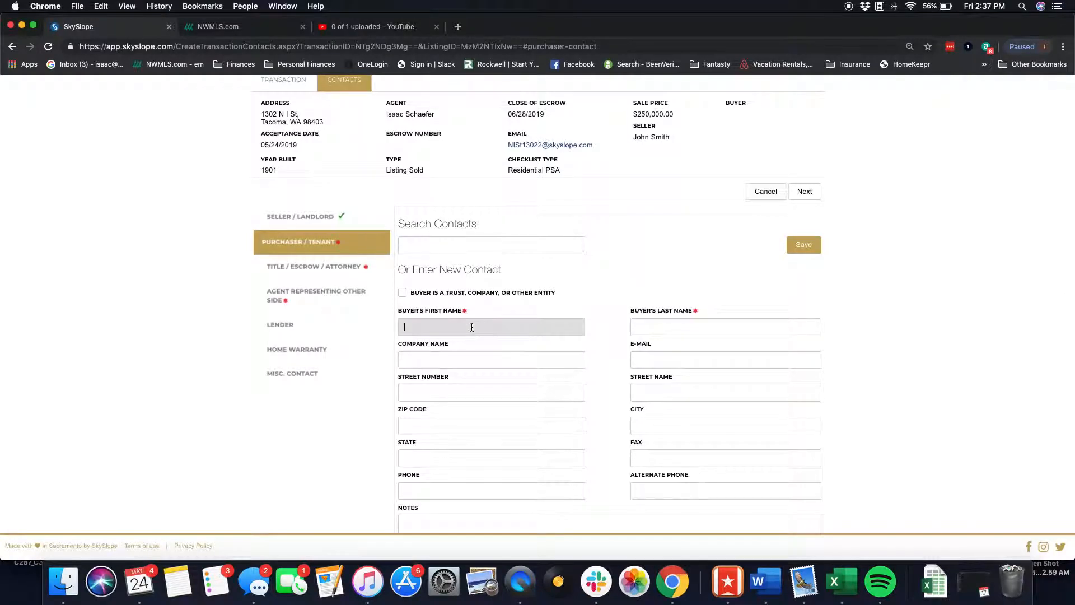
{"action": "type", "text": "Jane"}
{"action": "key", "text": "Tab"}
{"action": "type", "text": "Doe"}
{"action": "scroll", "coordinate": [448, 376], "scroll_direction": "down", "scroll_amount": 3}
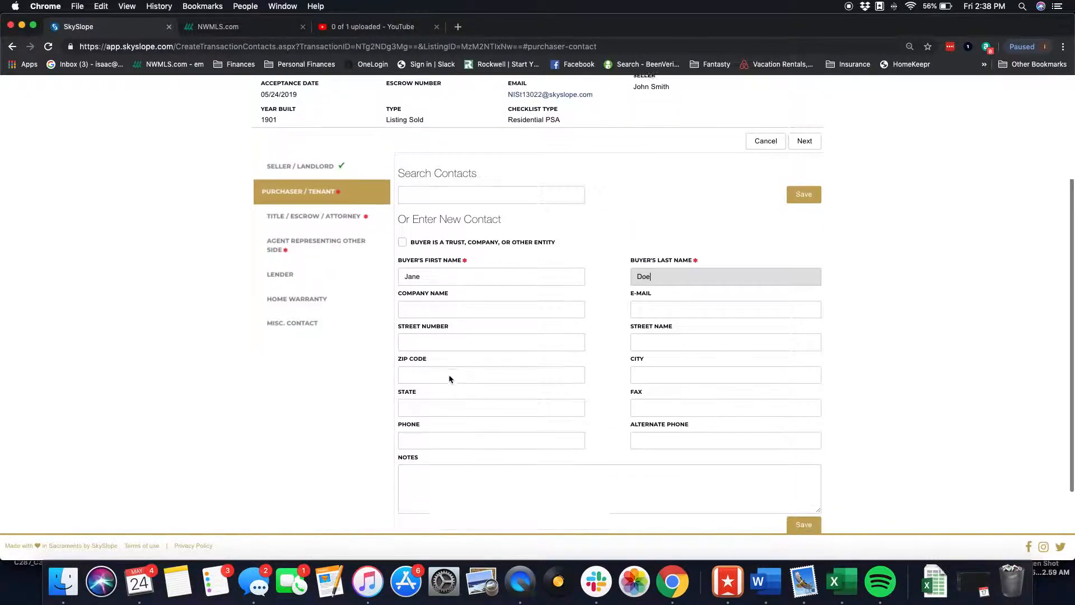
{"action": "left_click", "coordinate": [811, 178]}
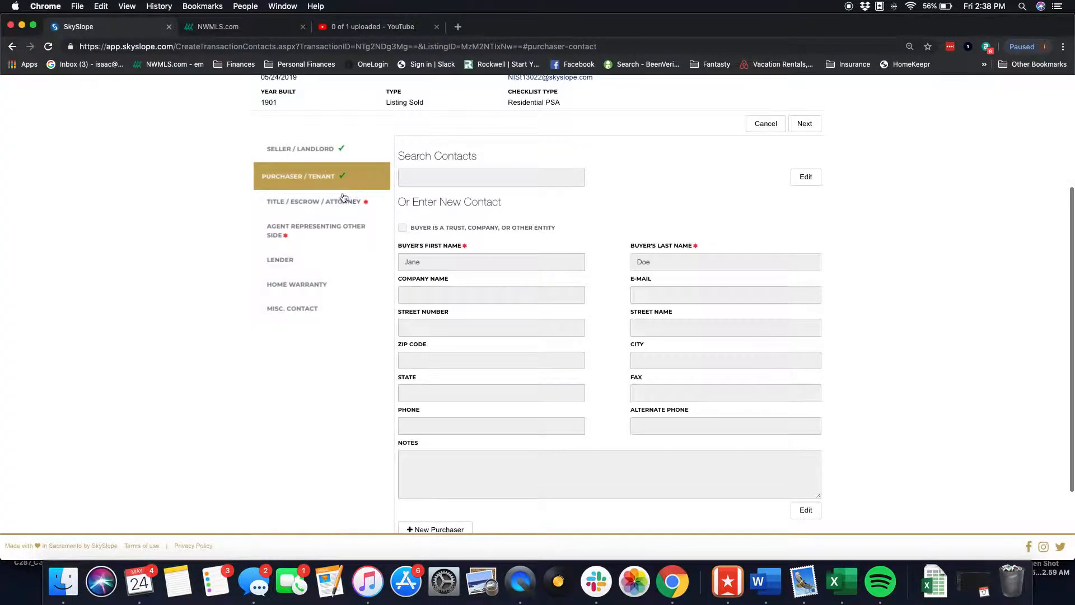
- Open the title/escrow section and enter the closing officer's first and last name
{"action": "left_click", "coordinate": [342, 202]}
{"action": "left_click", "coordinate": [471, 192]}
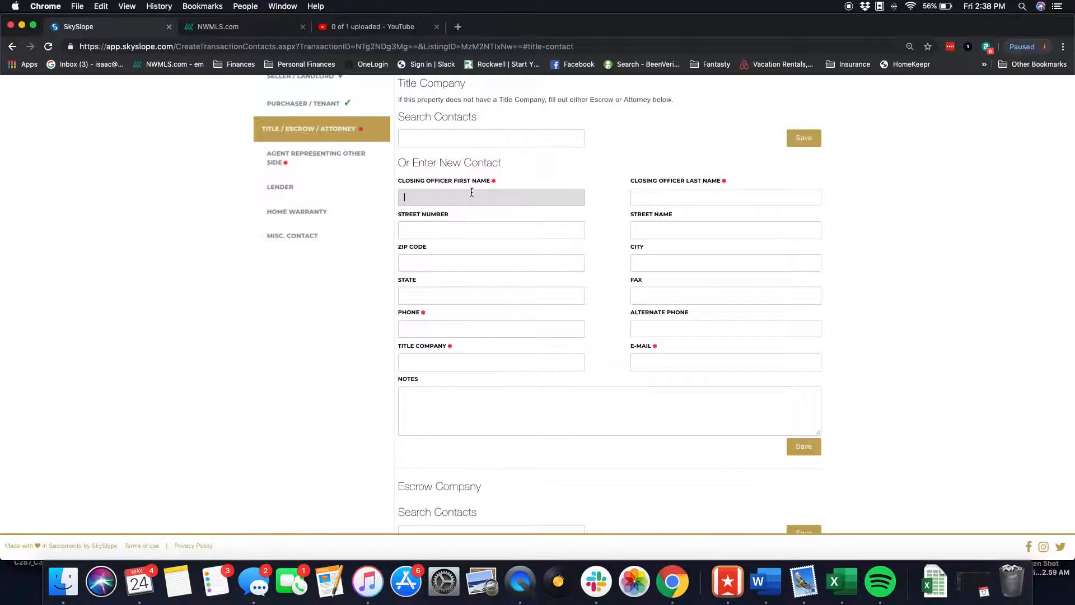
{"action": "type", "text": "Craig"}
{"action": "key", "text": "Tab"}
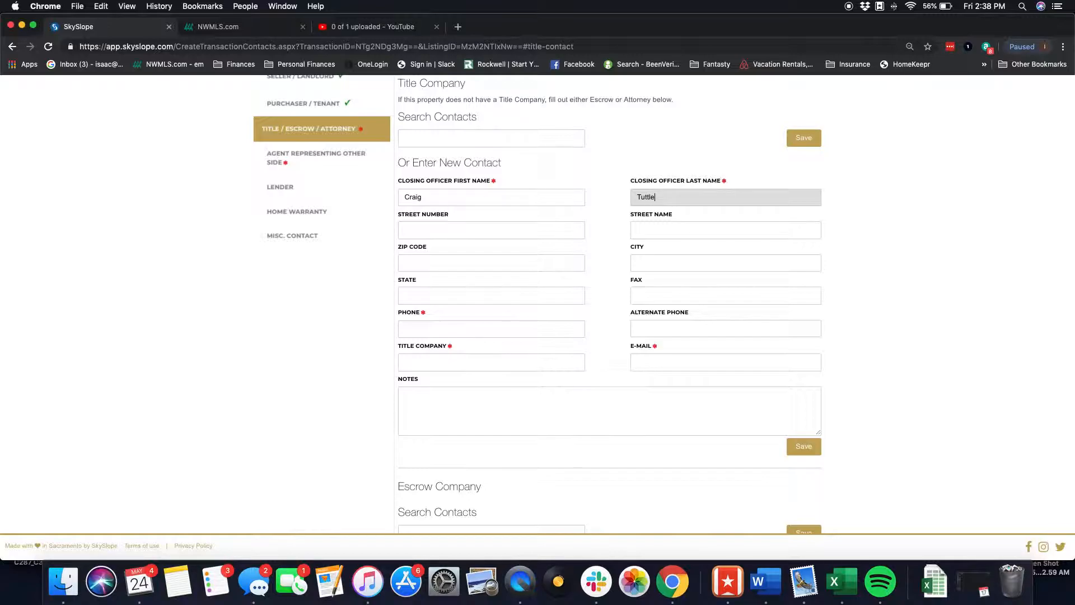
- Enter the closing officer's phone number
{"action": "left_click", "coordinate": [463, 328]}
{"action": "type", "text": "00000000"}
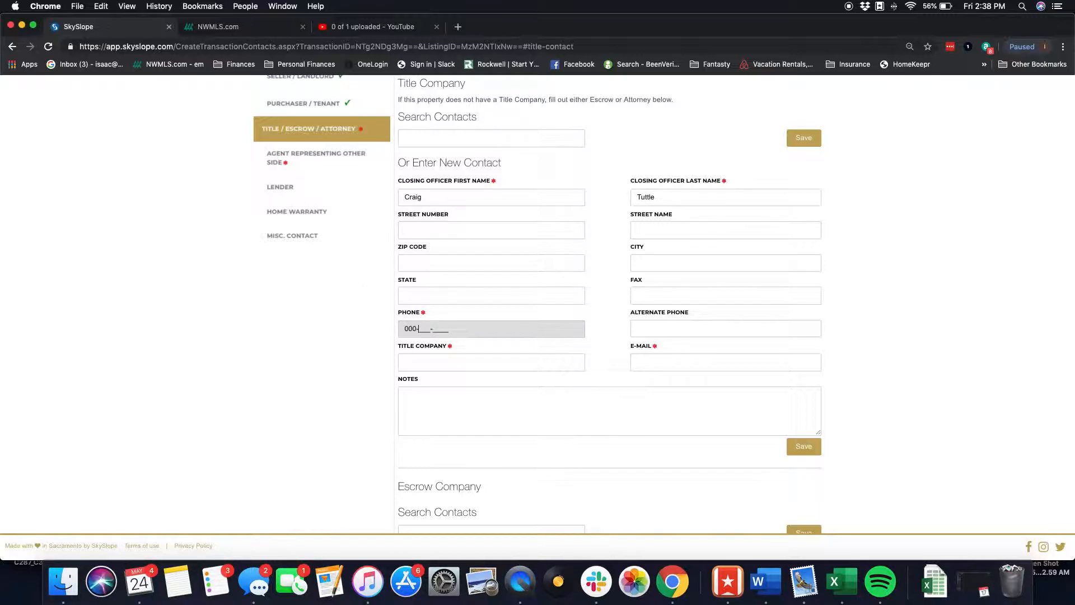
{"action": "key", "text": "Tab"}
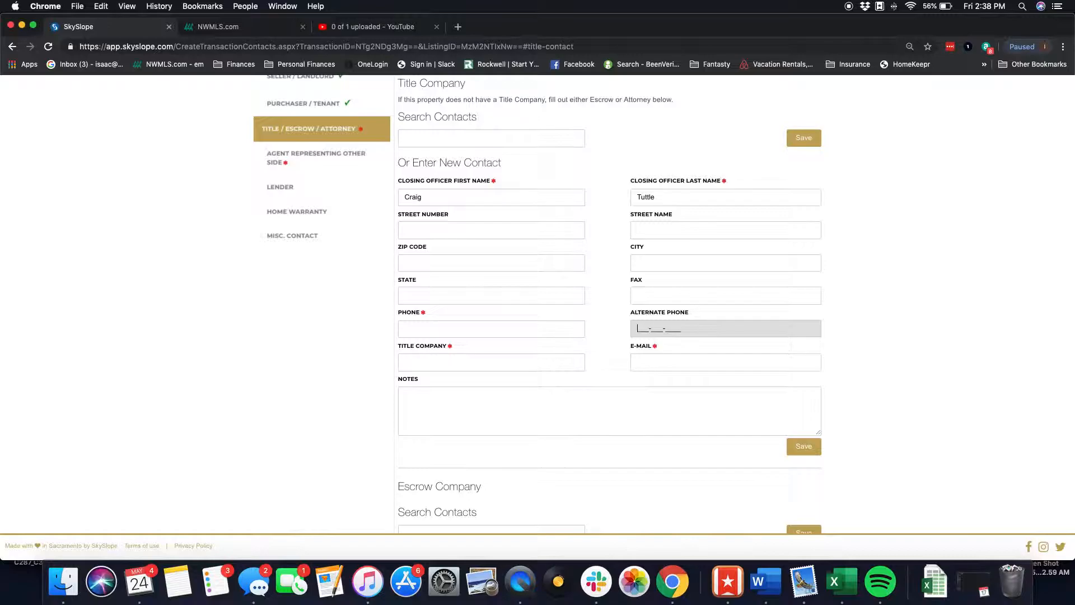
- Set the title company to ABC Escrow and fill in the closing officer's e-mail address
{"action": "key", "text": "Tab"}
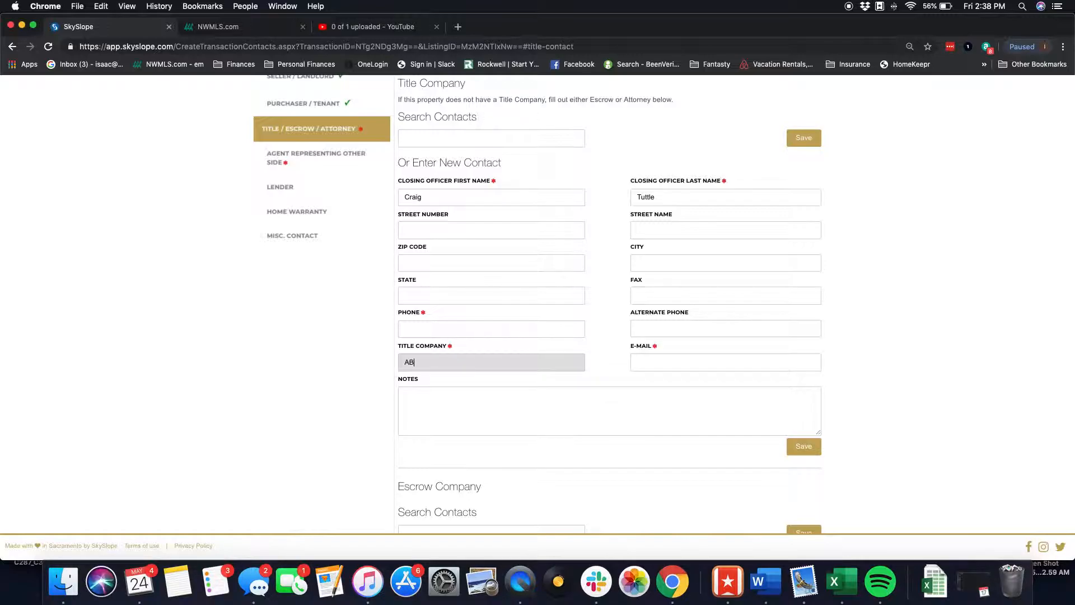
{"action": "type", "text": "ABC Escrow"}
{"action": "key", "text": "Tab"}
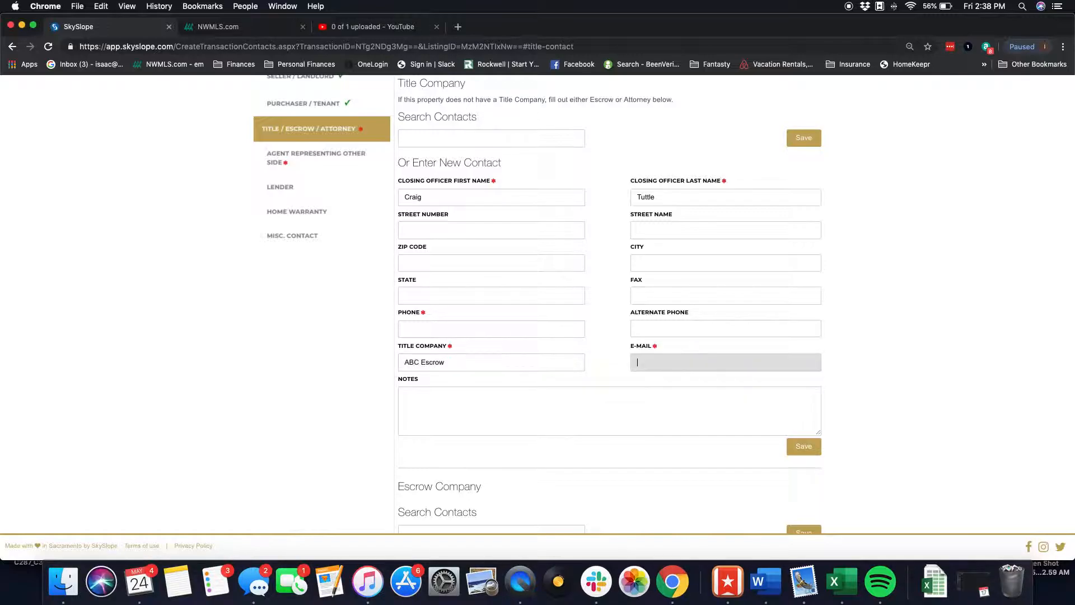
- Save the title company contact
{"action": "scroll", "coordinate": [732, 363], "scroll_direction": "down", "scroll_amount": 1}
{"action": "left_click", "coordinate": [811, 111]}
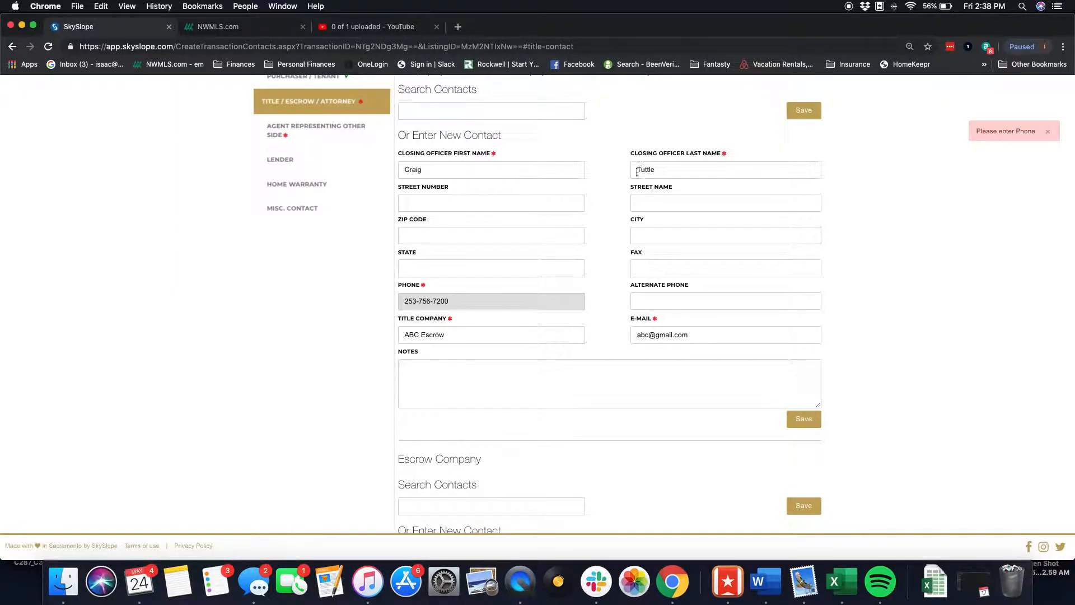
{"action": "left_click", "coordinate": [800, 111]}
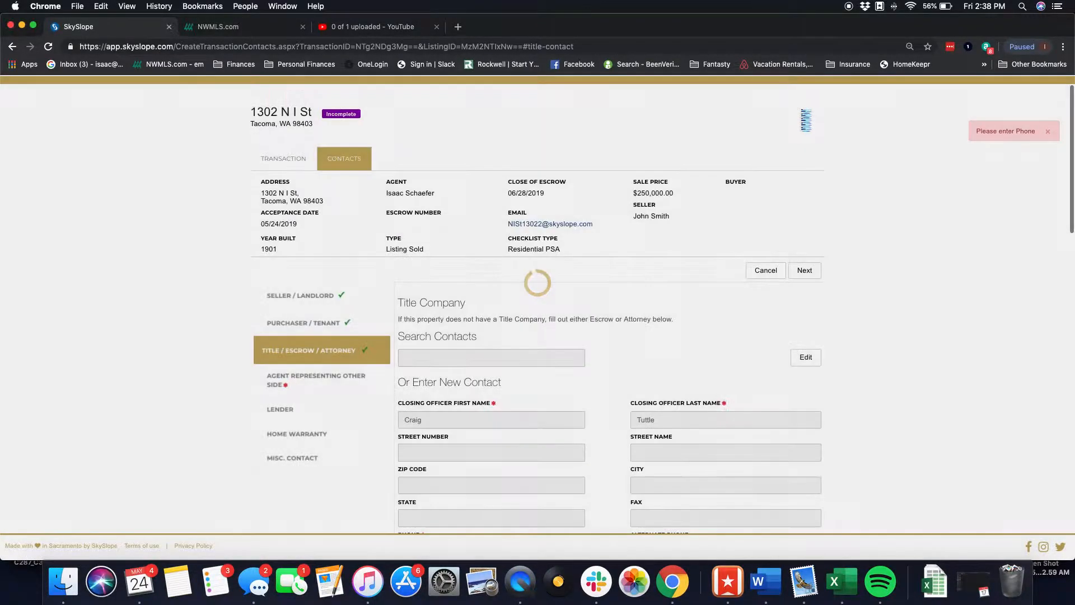
- Open the agent representing the other side section and enter that agent's first and last name
{"action": "left_click", "coordinate": [305, 380]}
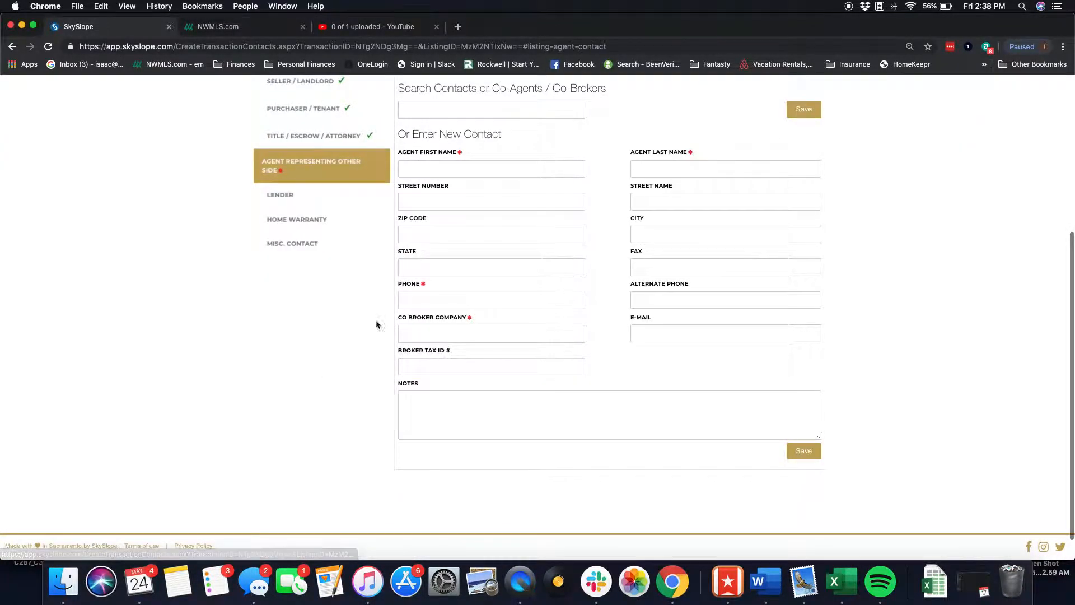
{"action": "left_click", "coordinate": [452, 163]}
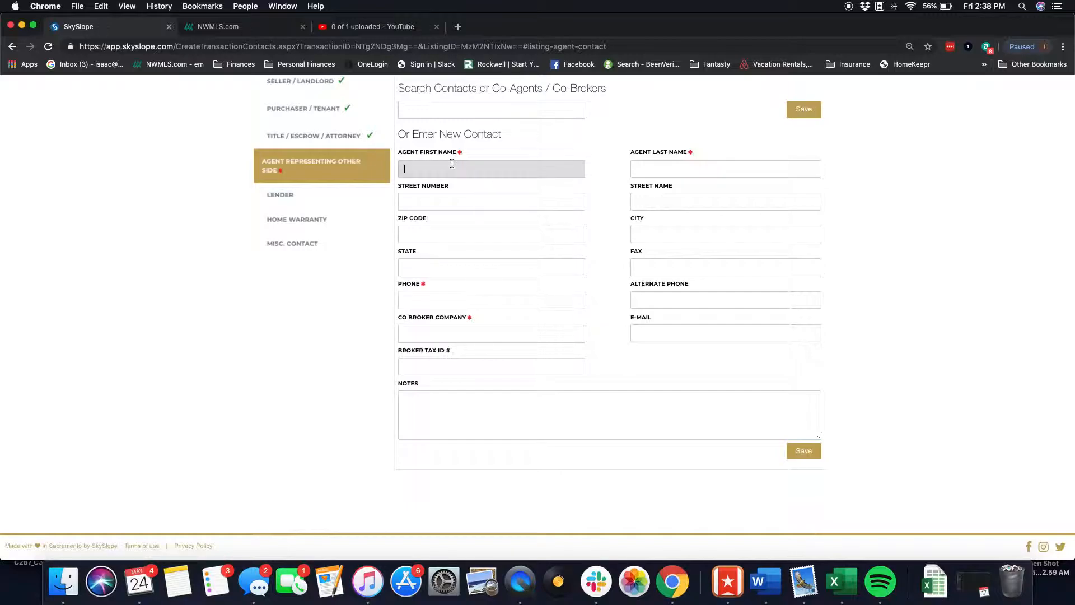
{"action": "type", "text": "A"}
{"action": "key", "text": "Tab"}
{"action": "type", "text": "Meyer"}
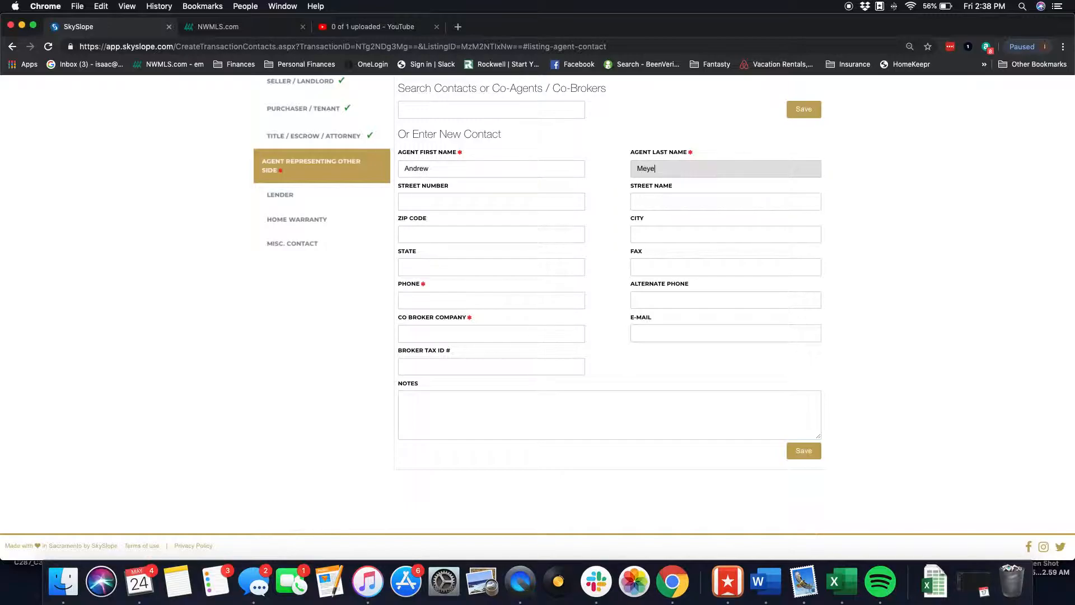
- Enter the other side agent's phone number
{"action": "key", "text": "Tab"}
{"action": "left_click", "coordinate": [421, 297]}
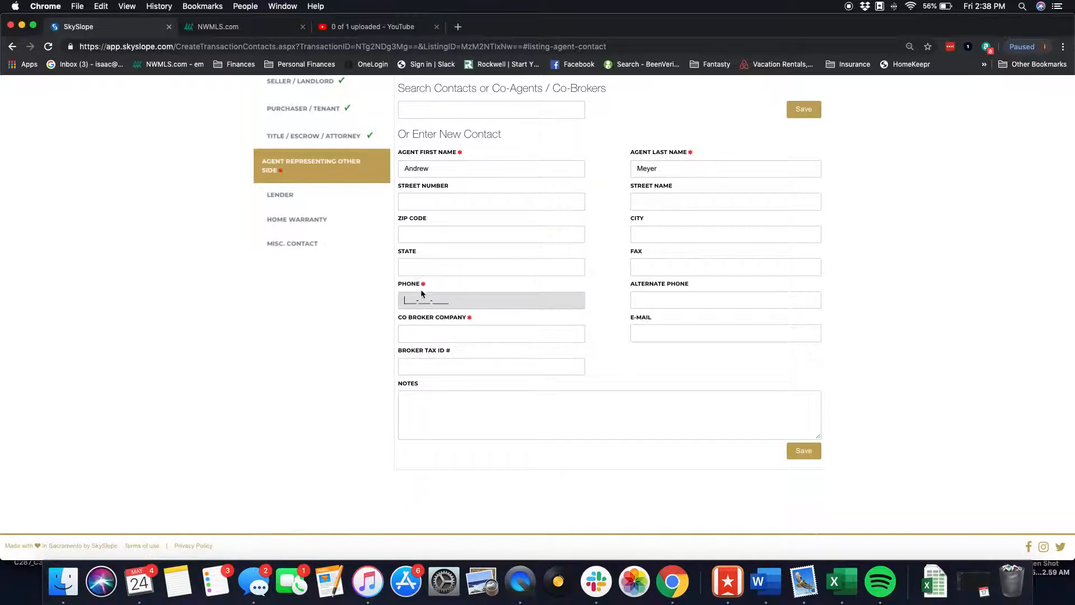
- Set the co-broker company to ABC Realty and save the agent contact
{"action": "left_click", "coordinate": [489, 334]}
{"action": "type", "text": "ABC"}
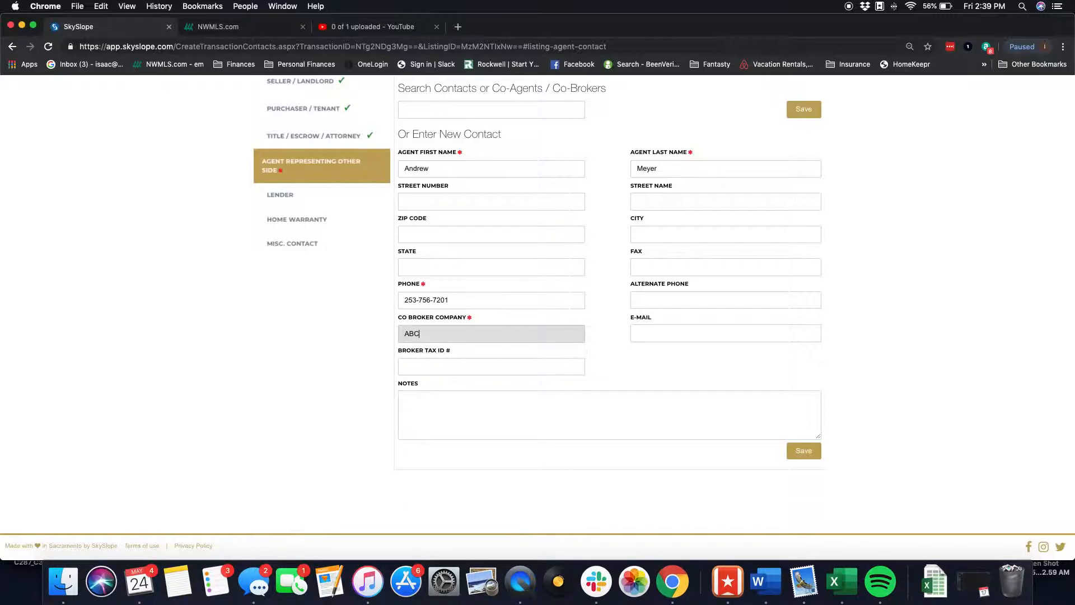
{"action": "left_click", "coordinate": [804, 111]}
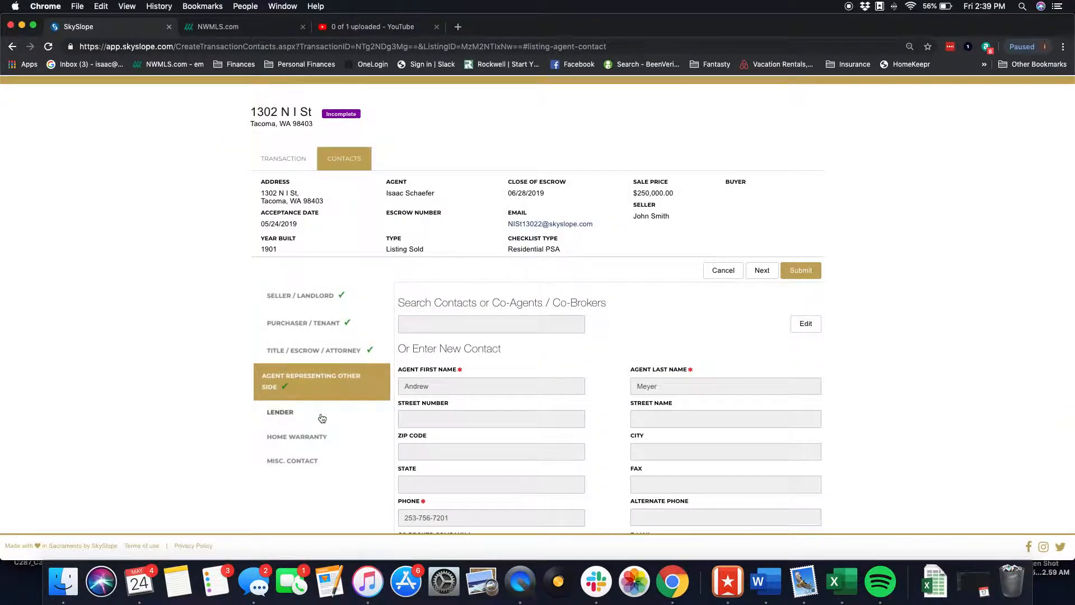
- Submit the transaction contacts
{"action": "scroll", "coordinate": [321, 417], "scroll_direction": "down", "scroll_amount": 5}
{"action": "scroll", "coordinate": [392, 269], "scroll_direction": "up", "scroll_amount": 6}
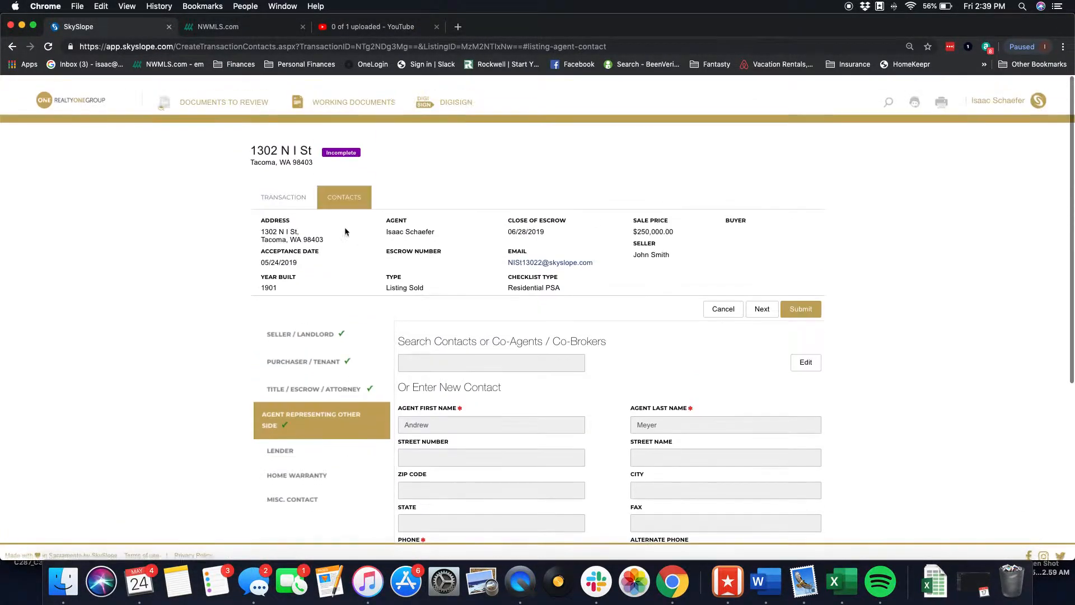
{"action": "scroll", "coordinate": [264, 368], "scroll_direction": "down", "scroll_amount": 3}
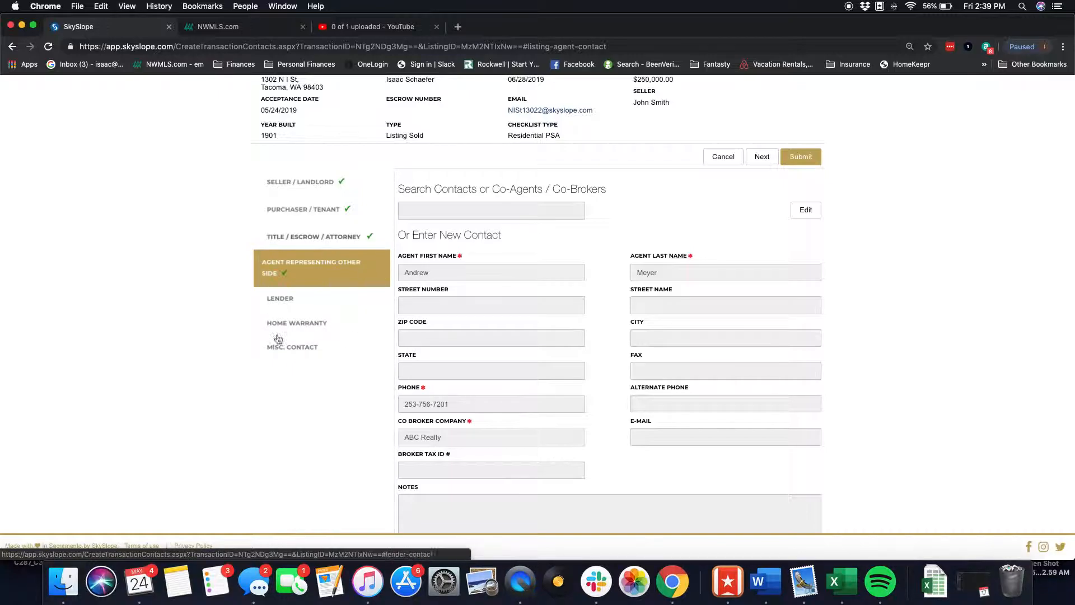
{"action": "left_click", "coordinate": [801, 158]}
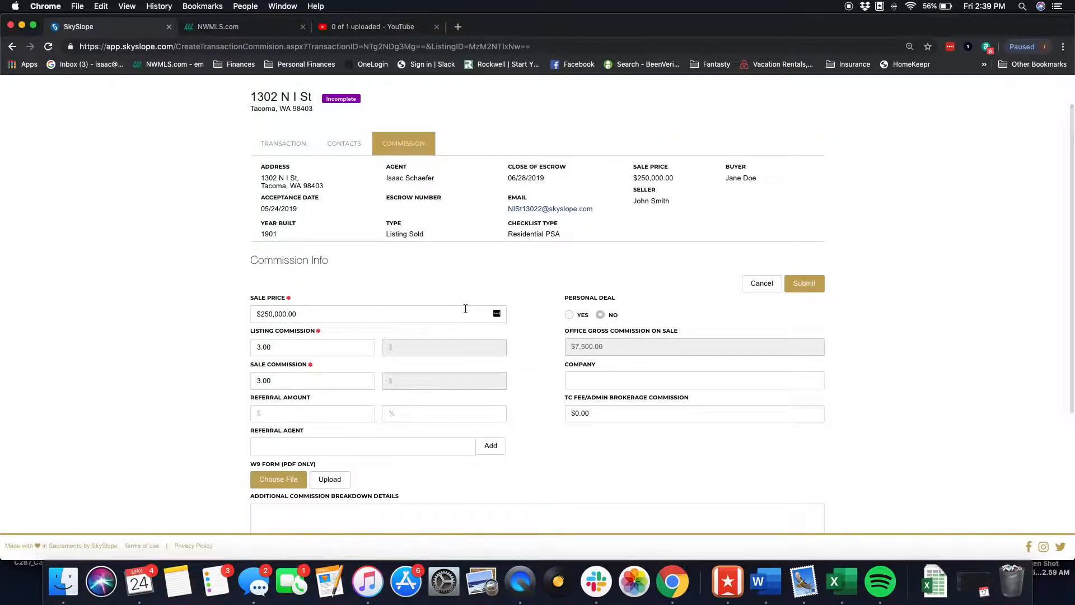
- Review the commission info with 3.00 listing and sale commission and submit it
{"action": "scroll", "coordinate": [468, 312], "scroll_direction": "down", "scroll_amount": 5}
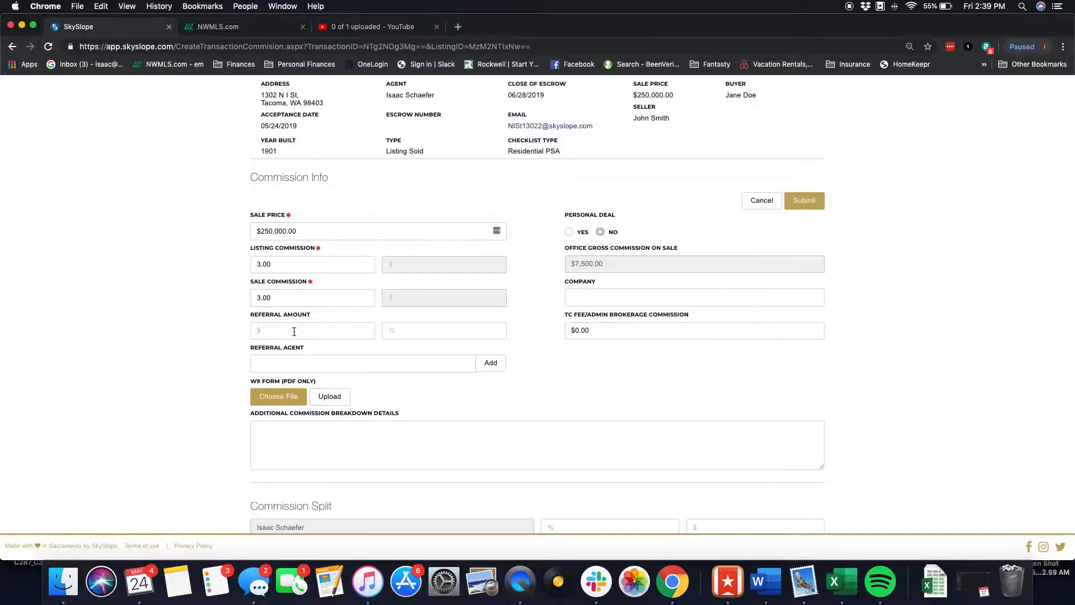
{"action": "scroll", "coordinate": [294, 332], "scroll_direction": "down", "scroll_amount": 5}
{"action": "scroll", "coordinate": [294, 332], "scroll_direction": "up", "scroll_amount": 1}
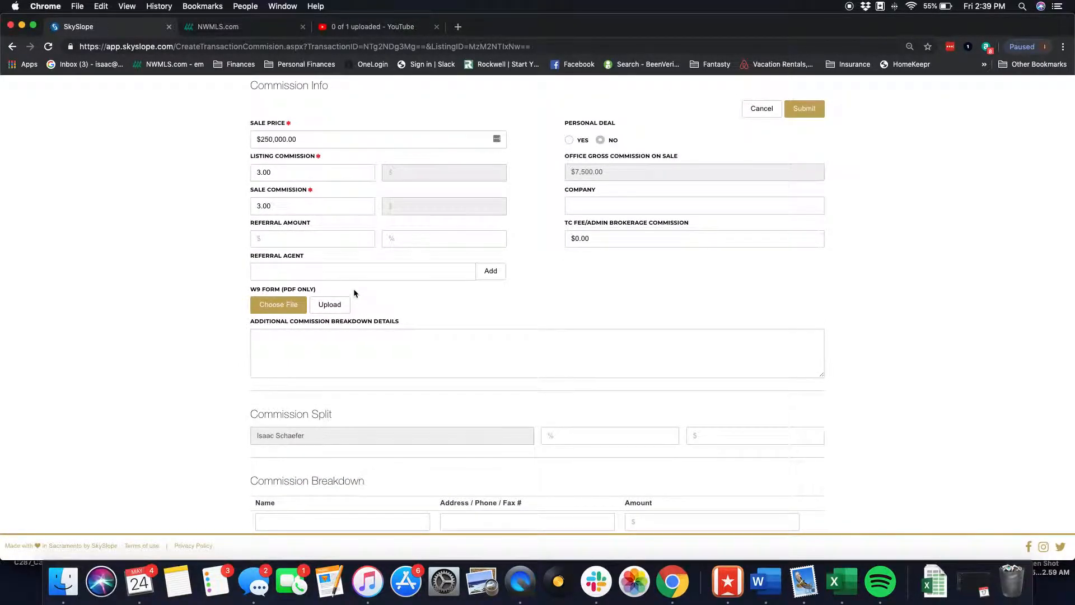
{"action": "scroll", "coordinate": [353, 291], "scroll_direction": "down", "scroll_amount": 2}
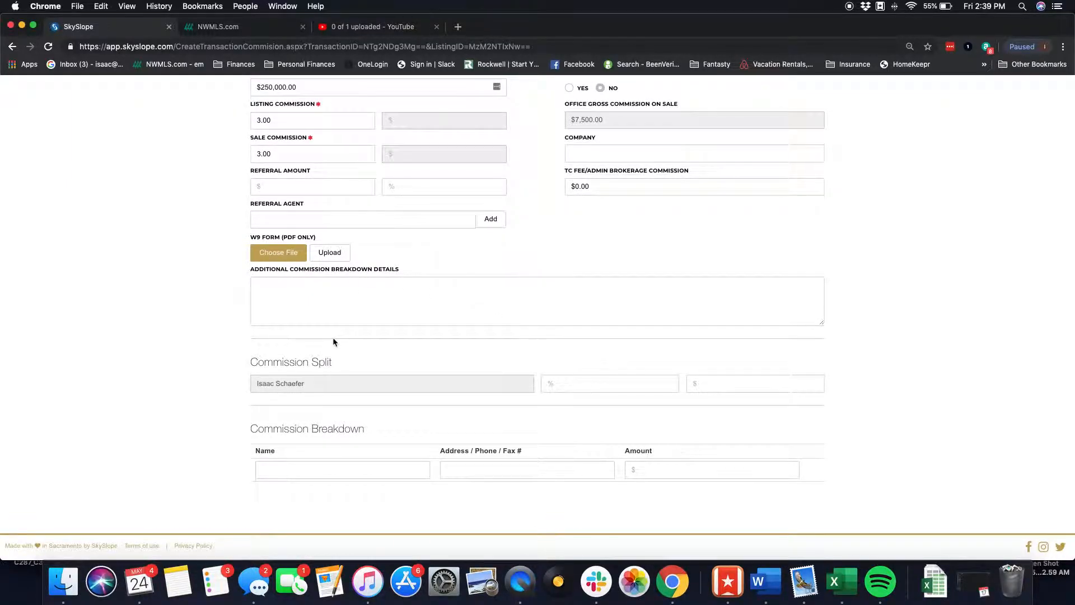
{"action": "scroll", "coordinate": [333, 342], "scroll_direction": "up", "scroll_amount": 2}
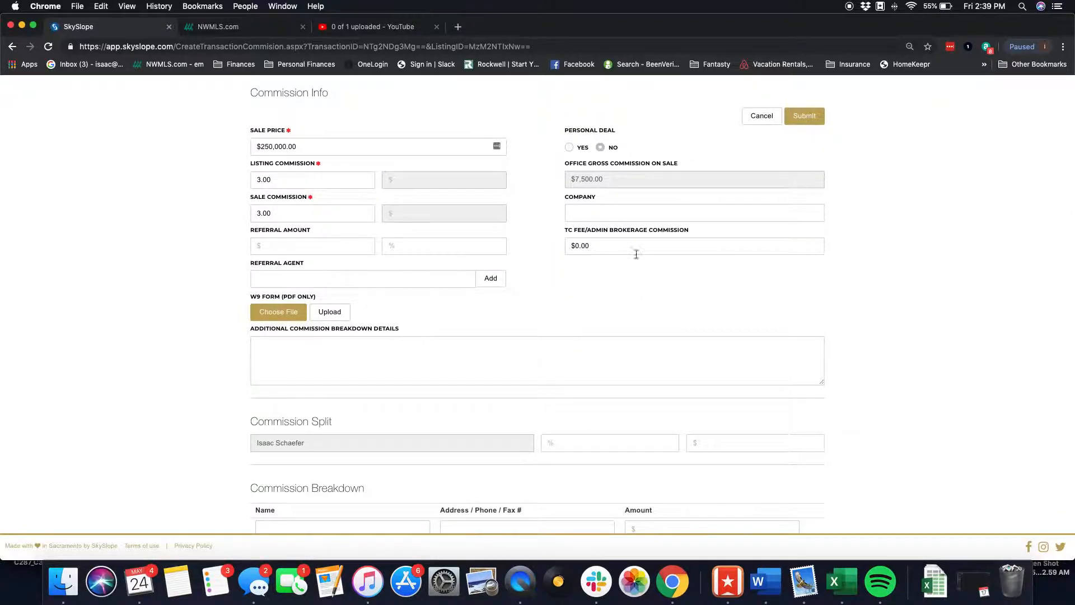
{"action": "scroll", "coordinate": [596, 252], "scroll_direction": "up", "scroll_amount": 6}
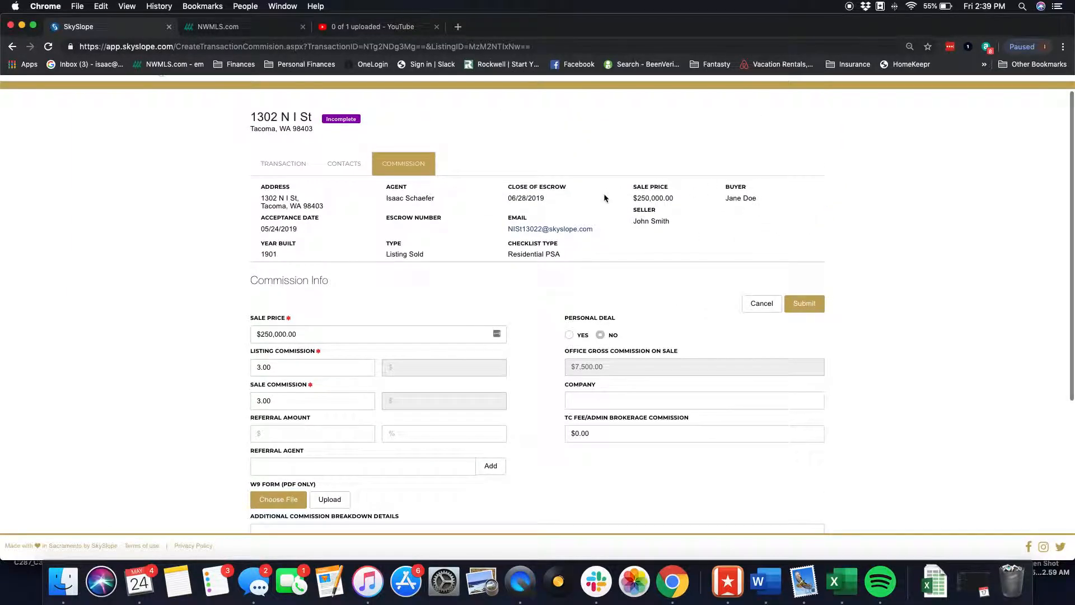
{"action": "left_click", "coordinate": [820, 308]}
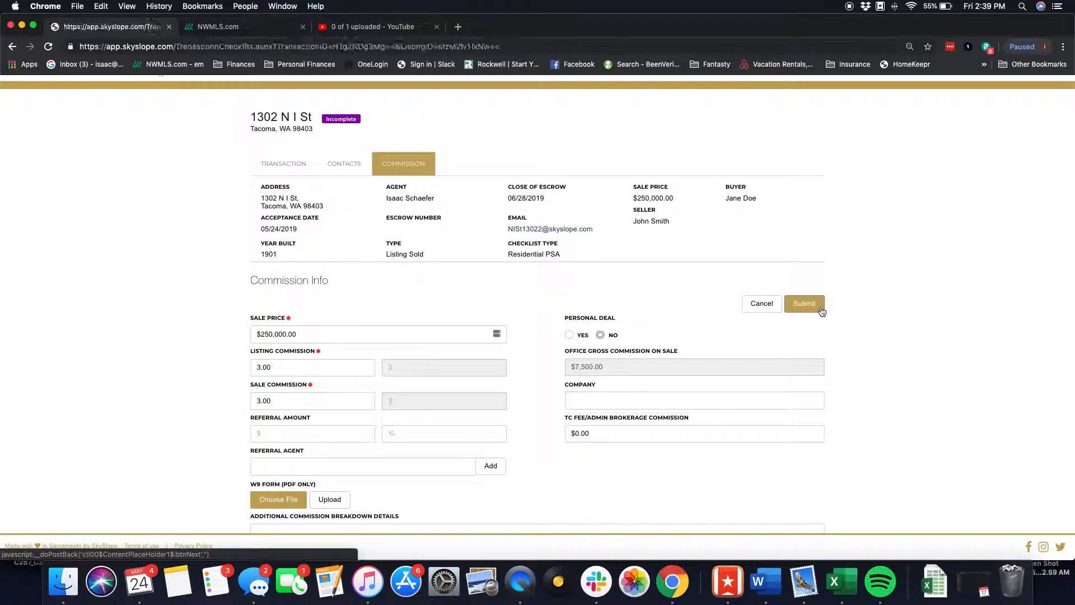
- Open the transaction's documents list from the checklist
{"action": "scroll", "coordinate": [448, 257], "scroll_direction": "down", "scroll_amount": 7}
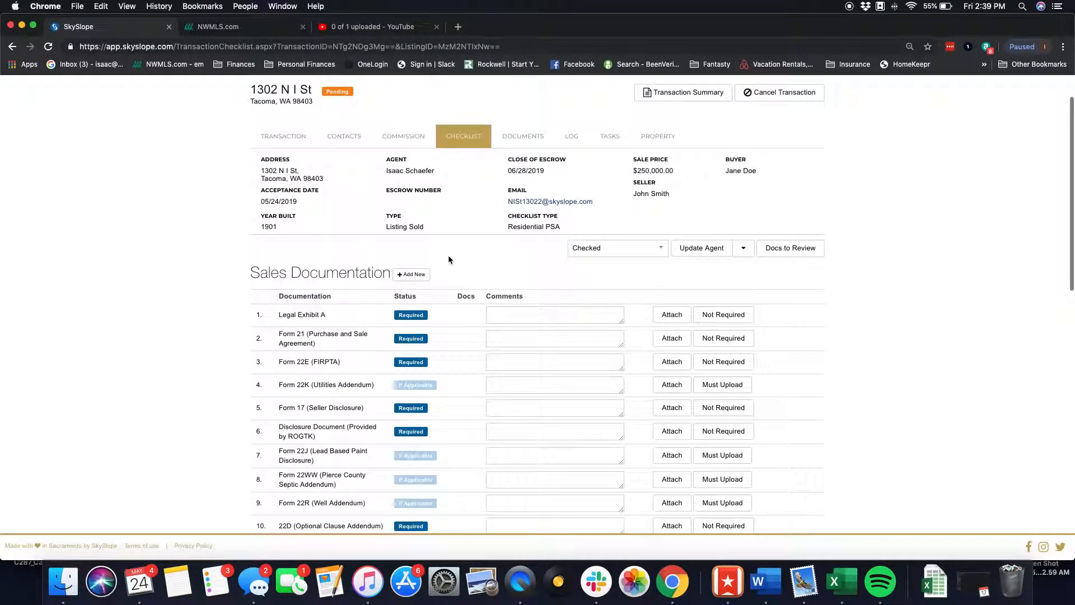
{"action": "scroll", "coordinate": [449, 259], "scroll_direction": "down", "scroll_amount": 4}
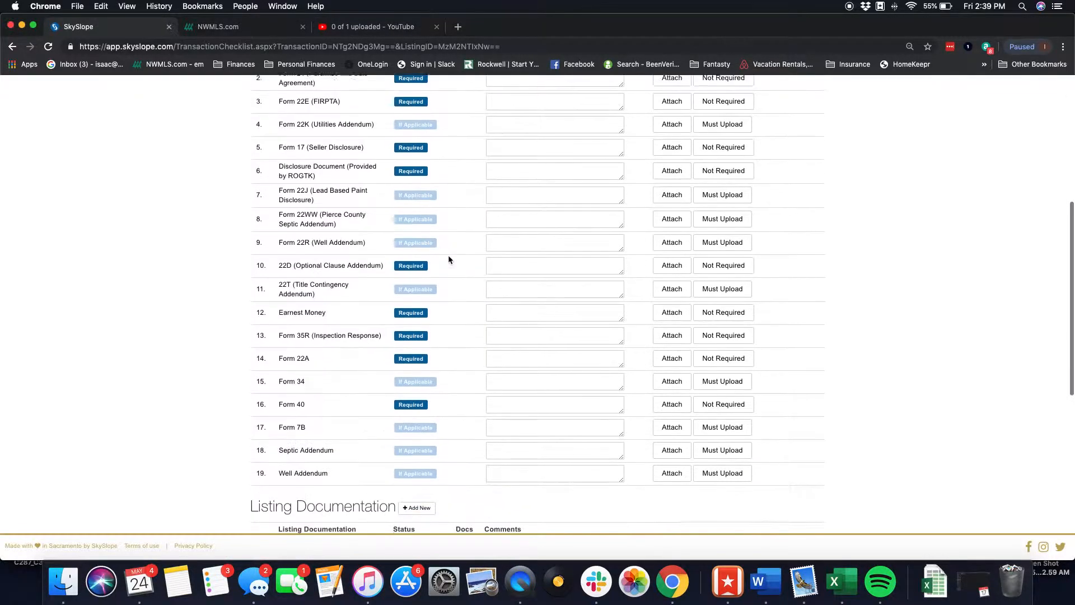
{"action": "scroll", "coordinate": [449, 257], "scroll_direction": "up", "scroll_amount": 7}
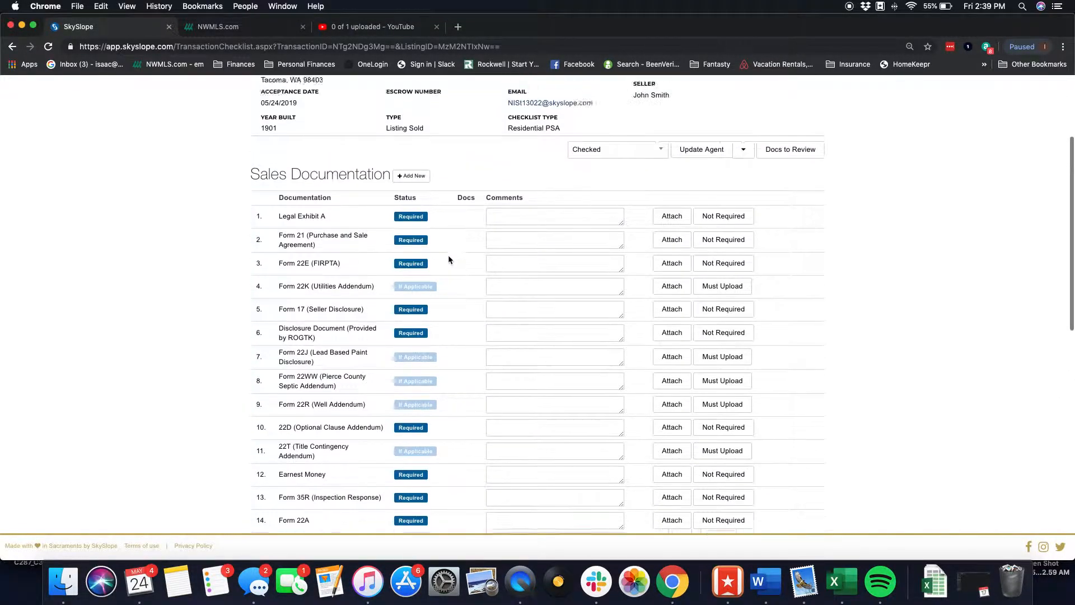
{"action": "scroll", "coordinate": [481, 250], "scroll_direction": "up", "scroll_amount": 3}
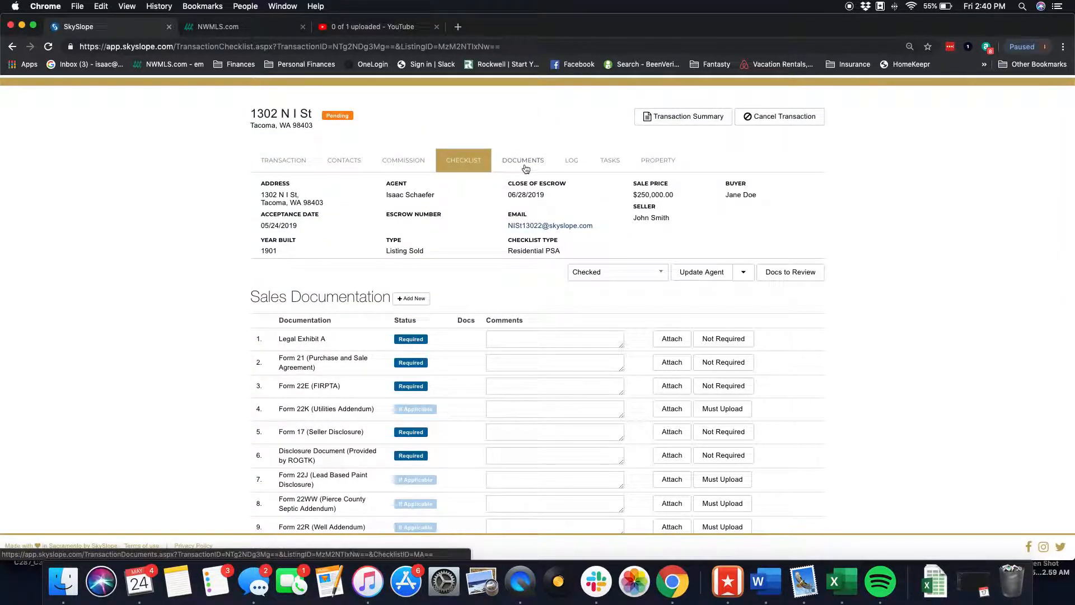
{"action": "left_click", "coordinate": [525, 160]}
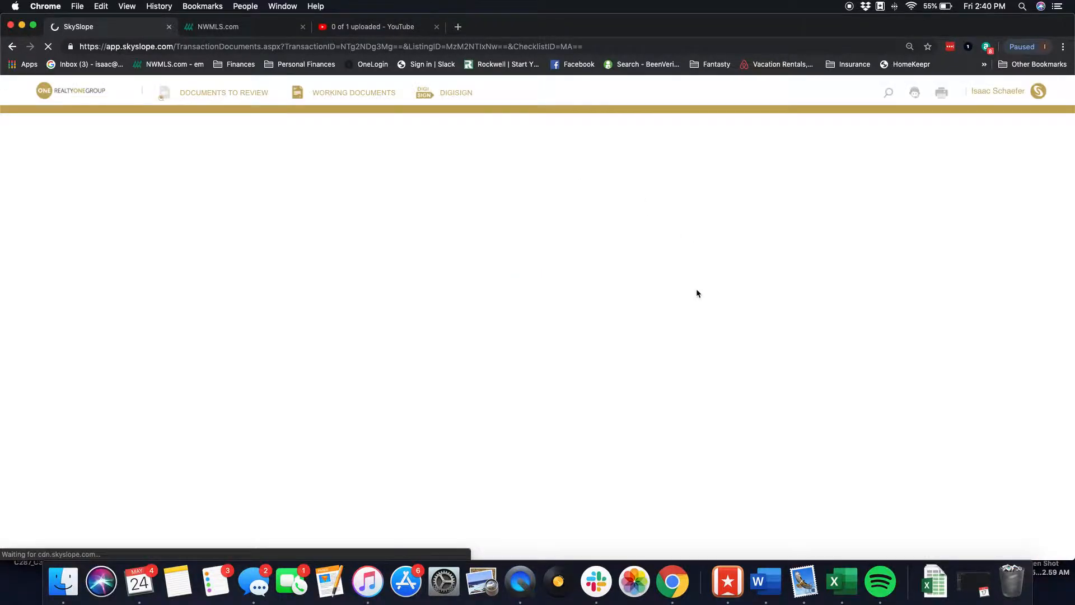
- Upload X MA PSA.pdf from the property's folder under Dropbox 1 Transactions, 3 PSA's
{"action": "scroll", "coordinate": [474, 365], "scroll_direction": "down", "scroll_amount": 5}
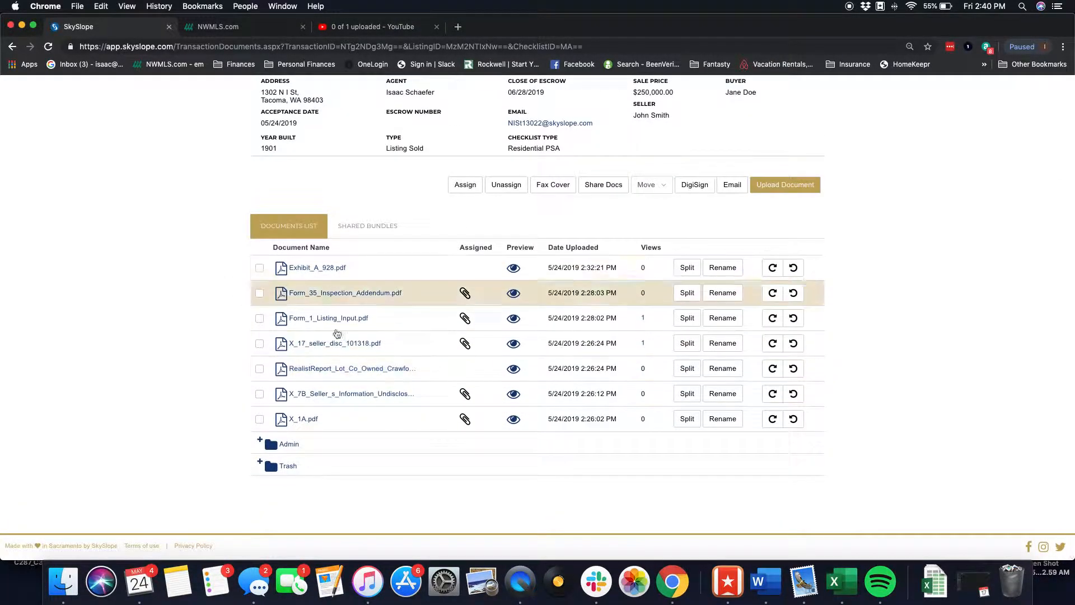
{"action": "left_click", "coordinate": [786, 184]}
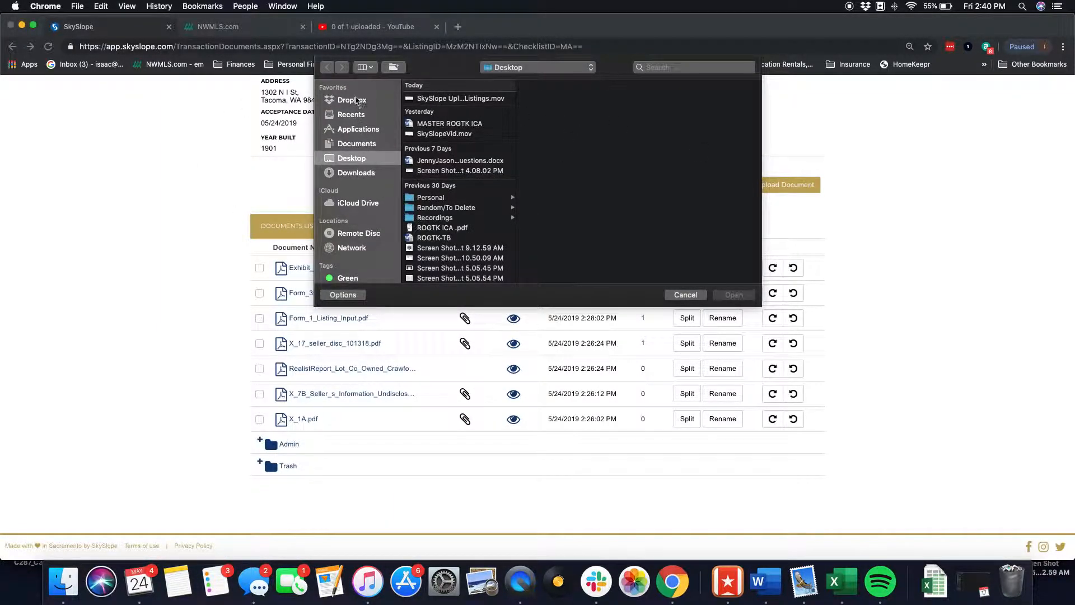
{"action": "left_click", "coordinate": [356, 100]}
{"action": "scroll", "coordinate": [434, 210], "scroll_direction": "down", "scroll_amount": 3}
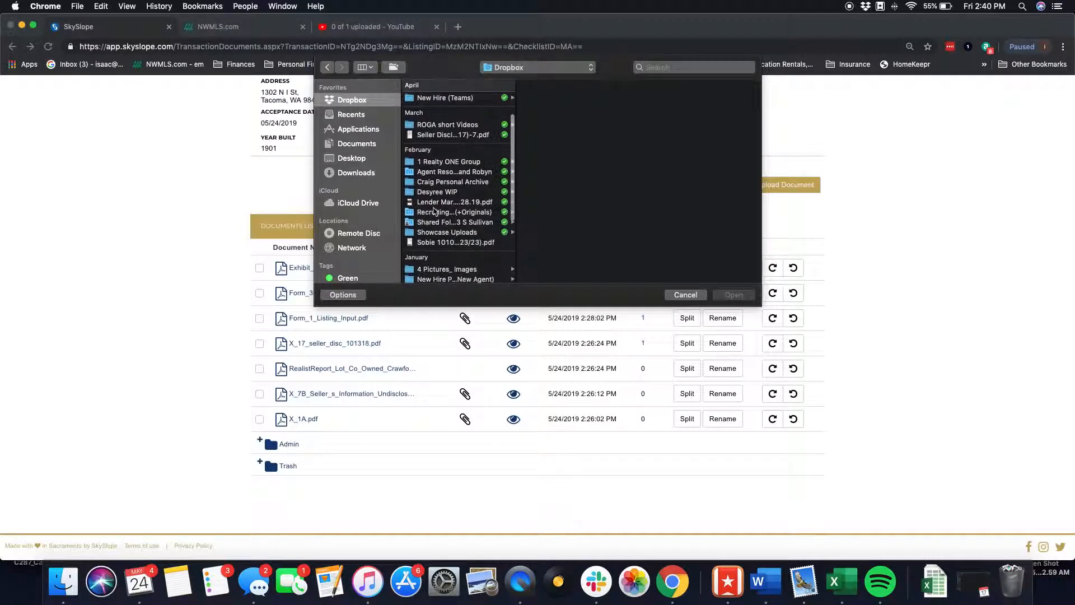
{"action": "scroll", "coordinate": [434, 211], "scroll_direction": "down", "scroll_amount": 5}
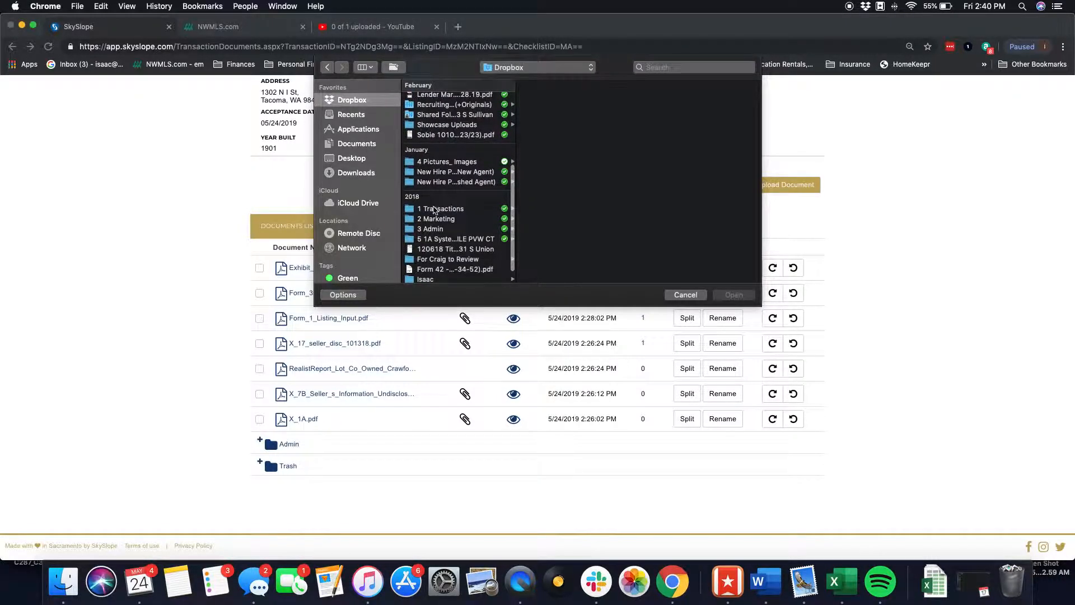
{"action": "left_click", "coordinate": [435, 209]}
{"action": "left_click", "coordinate": [561, 144]}
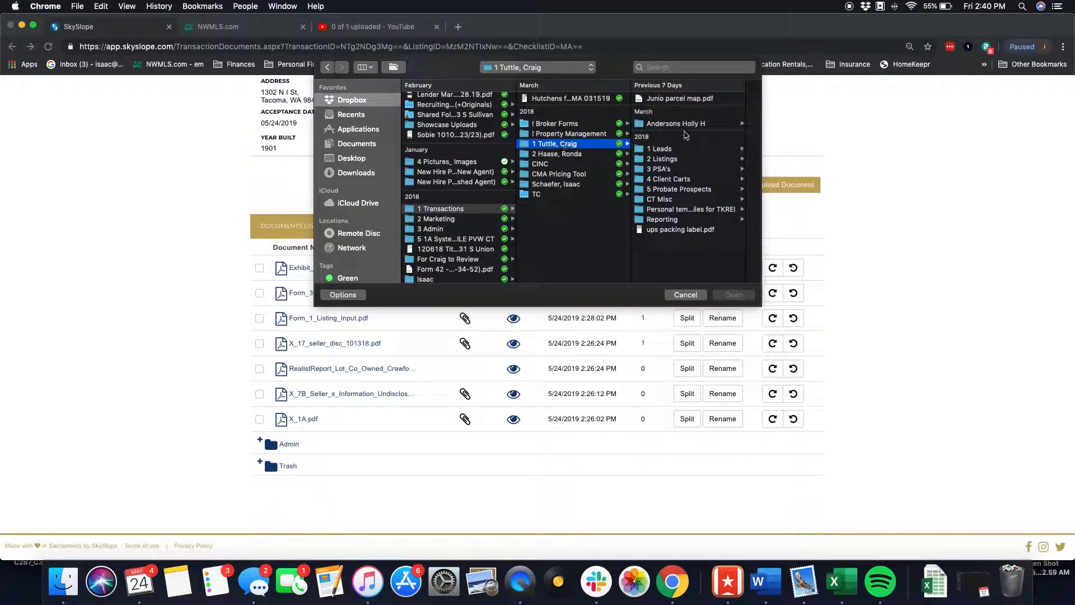
{"action": "left_click", "coordinate": [664, 168]}
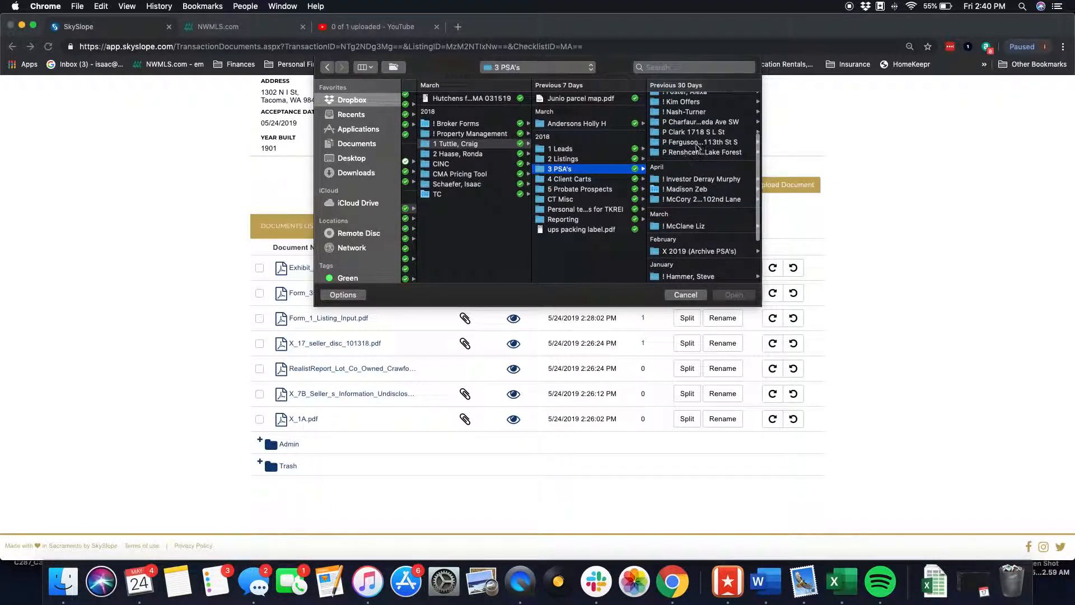
{"action": "left_click", "coordinate": [689, 134]}
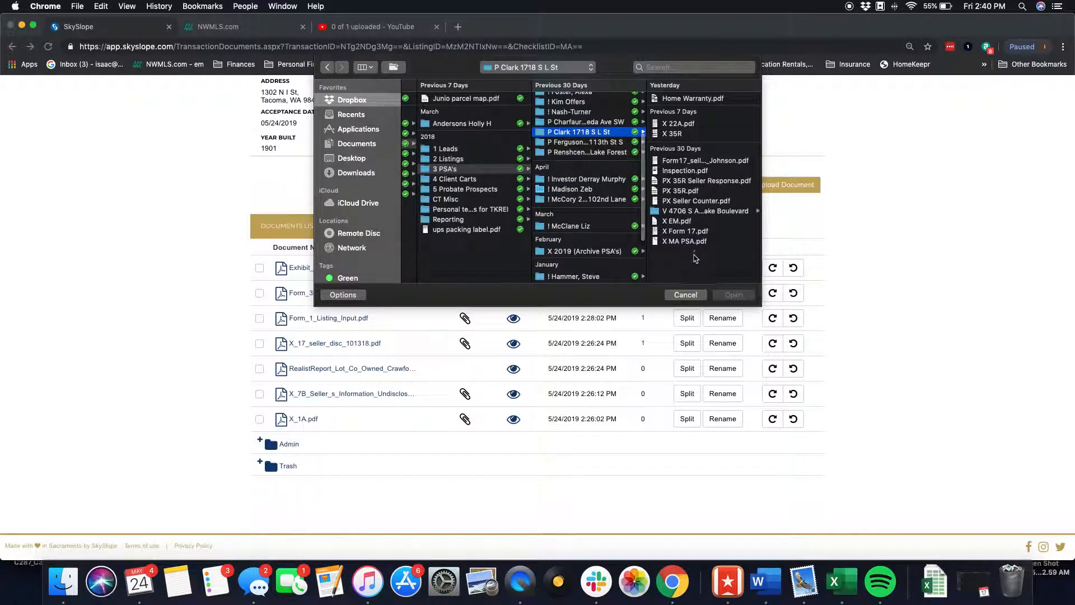
{"action": "double_click", "coordinate": [687, 240]}
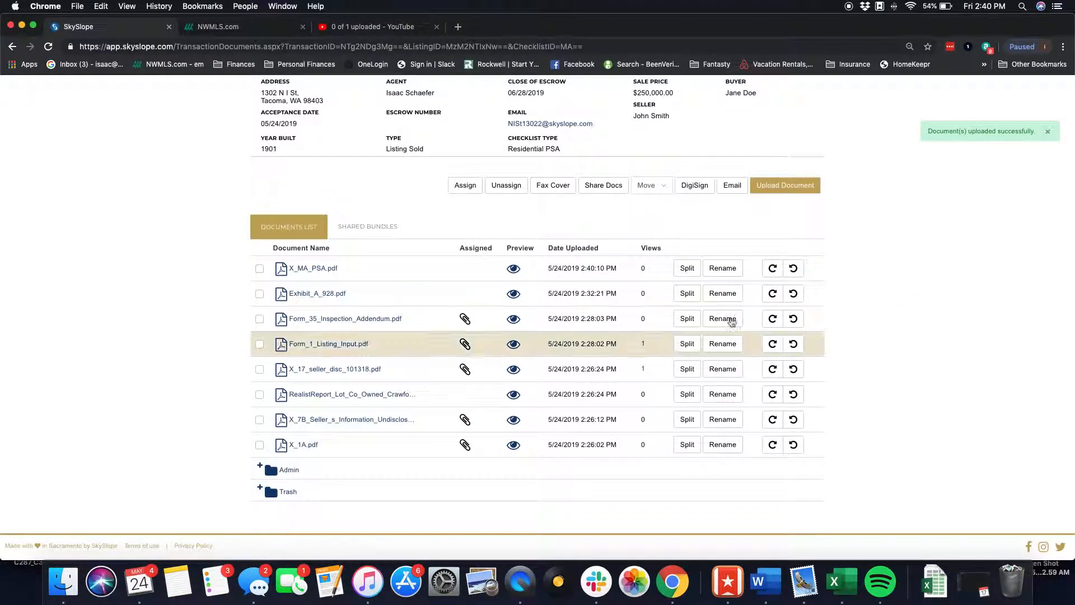
- Open the split tool for X_MA_PSA.pdf and page through the document preview to find where each form starts
{"action": "left_click", "coordinate": [688, 268]}
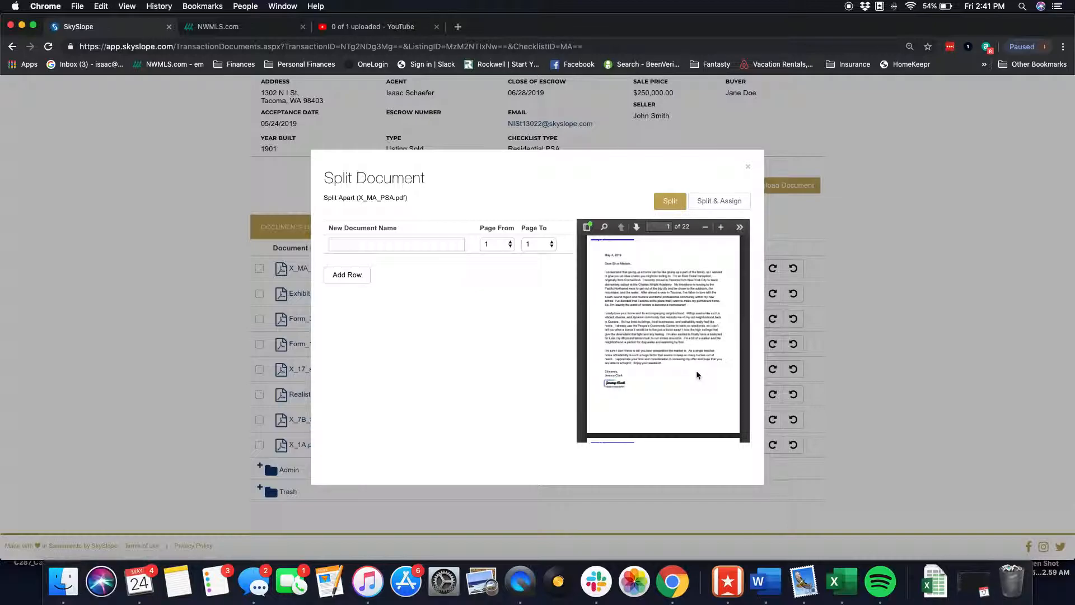
{"action": "scroll", "coordinate": [697, 372], "scroll_direction": "down", "scroll_amount": 5}
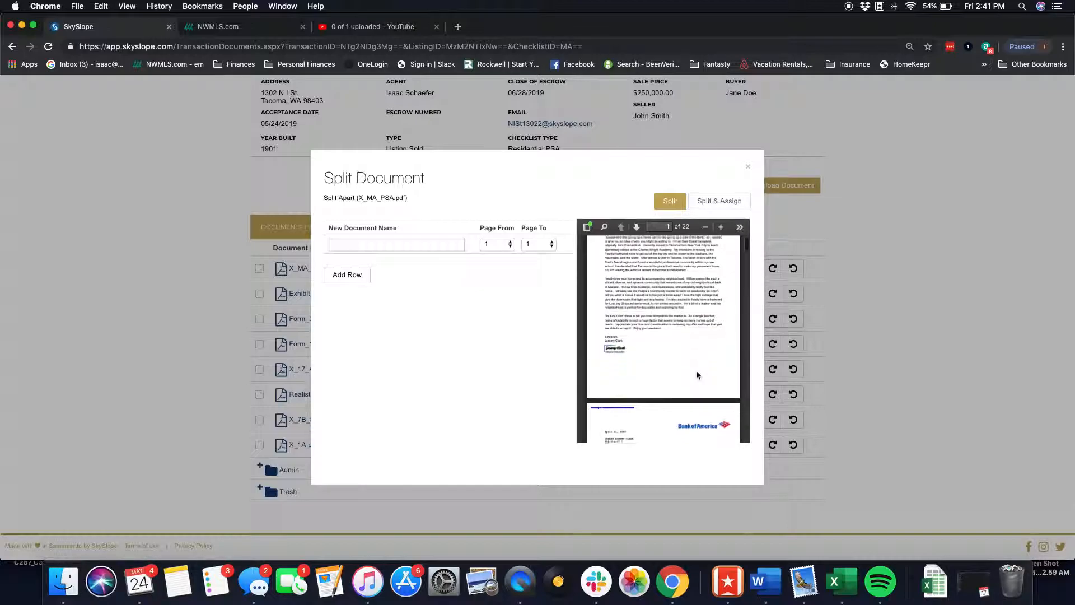
{"action": "scroll", "coordinate": [696, 372], "scroll_direction": "down", "scroll_amount": 2}
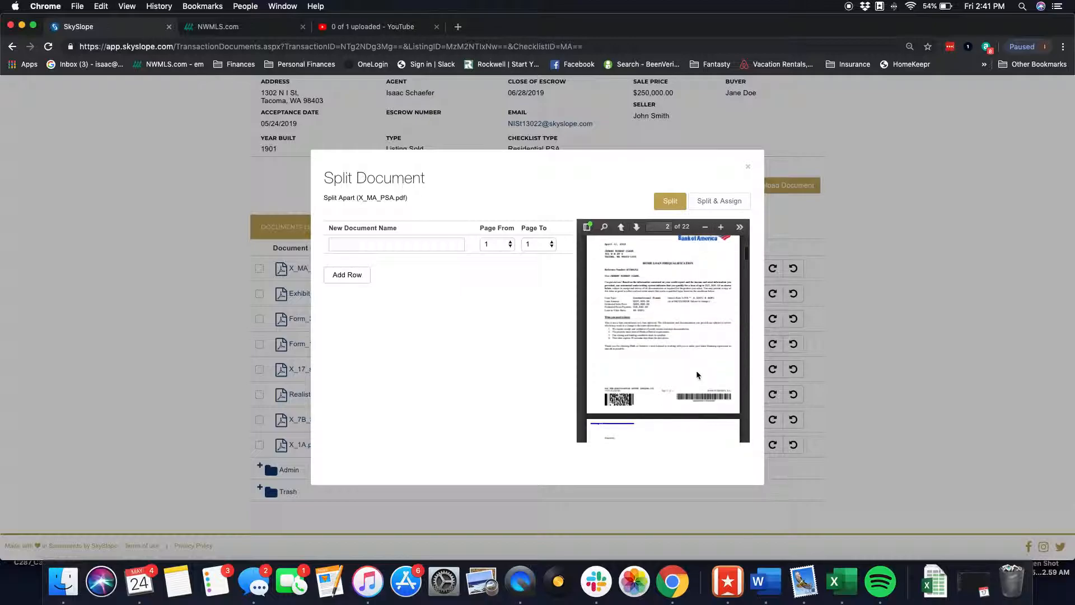
{"action": "scroll", "coordinate": [697, 372], "scroll_direction": "down", "scroll_amount": 1}
{"action": "scroll", "coordinate": [696, 372], "scroll_direction": "up", "scroll_amount": 7}
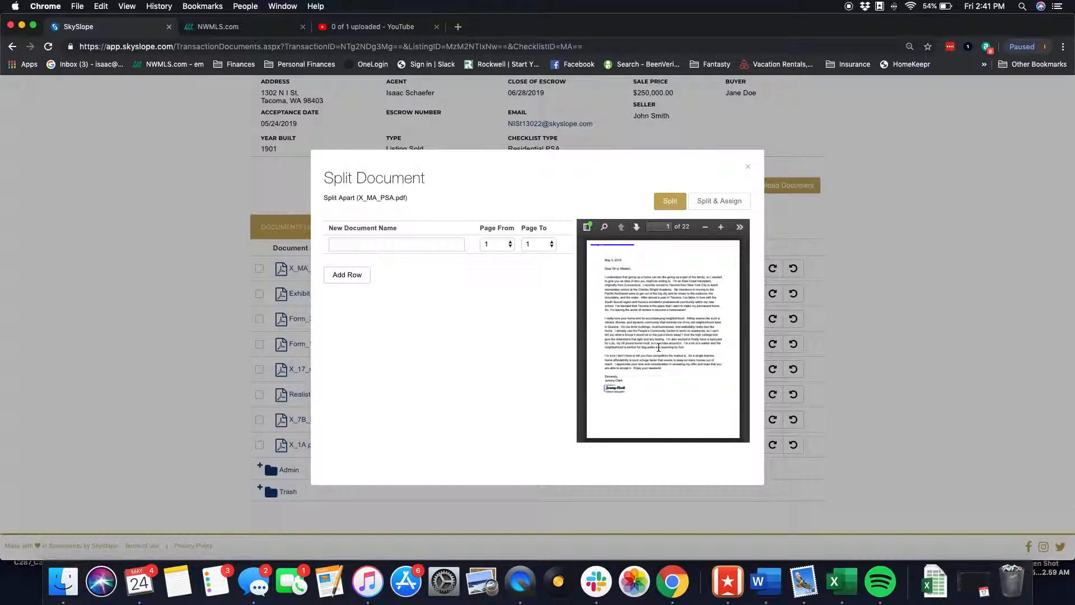
{"action": "scroll", "coordinate": [676, 319], "scroll_direction": "down", "scroll_amount": 10}
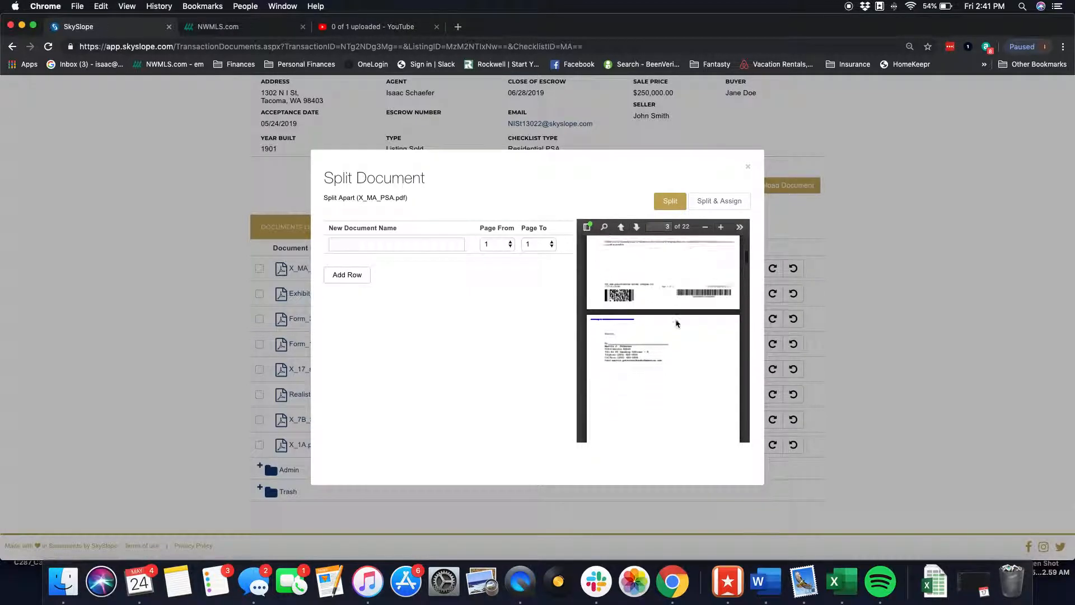
{"action": "scroll", "coordinate": [676, 323], "scroll_direction": "down", "scroll_amount": 4}
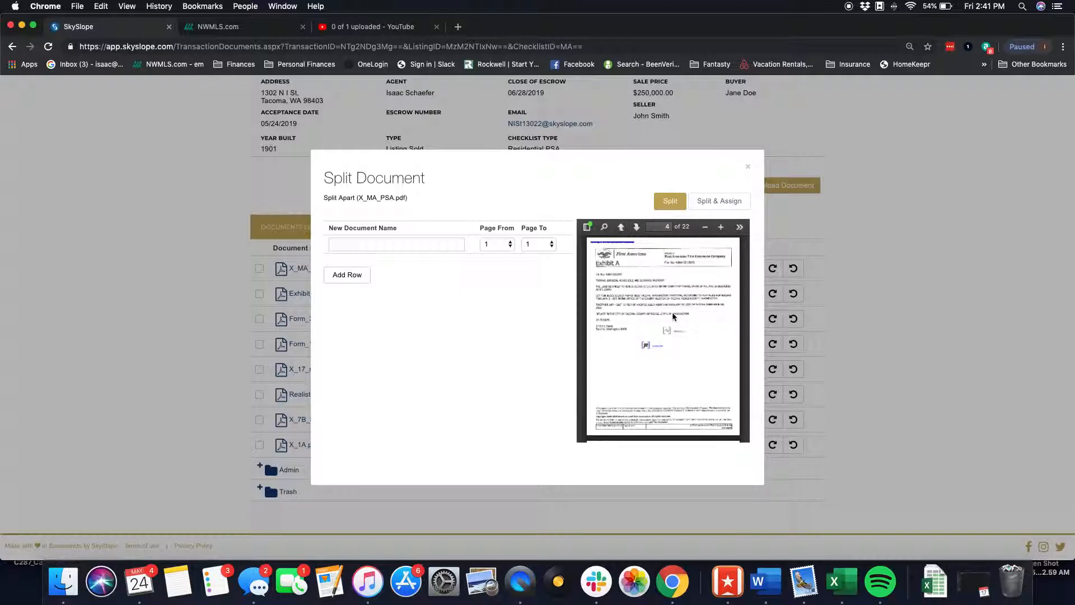
{"action": "scroll", "coordinate": [673, 317], "scroll_direction": "down", "scroll_amount": 3}
{"action": "scroll", "coordinate": [673, 317], "scroll_direction": "up", "scroll_amount": 3}
{"action": "scroll", "coordinate": [674, 316], "scroll_direction": "down", "scroll_amount": 1}
- Define the first split part as Legal Exhibit A SD covering pages 4 to 4
{"action": "left_click", "coordinate": [403, 244]}
{"action": "type", "text": "legal"}
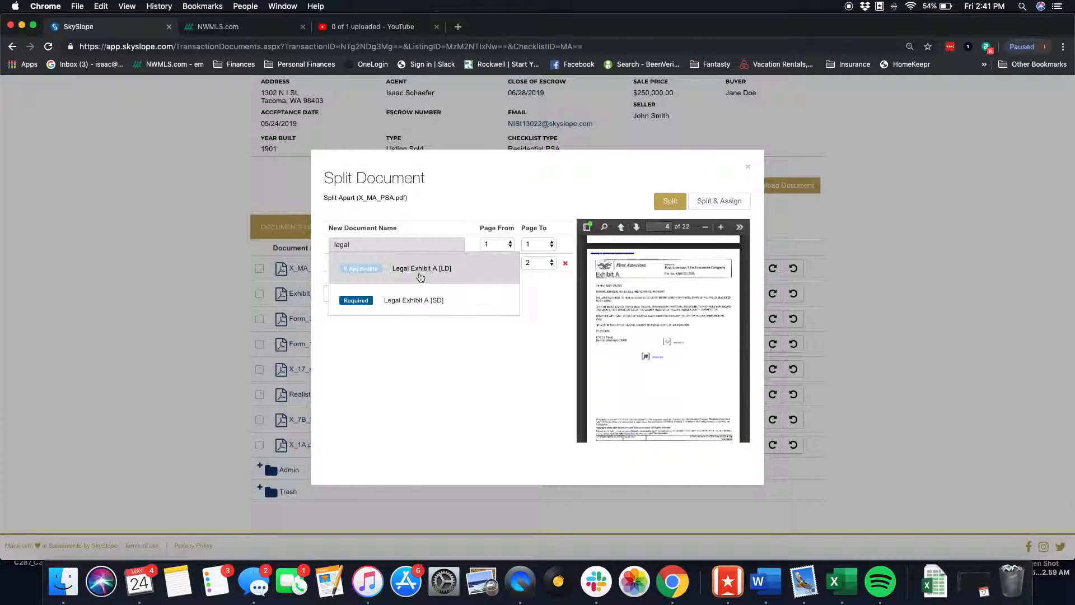
{"action": "left_click", "coordinate": [437, 301]}
{"action": "left_click", "coordinate": [510, 249]}
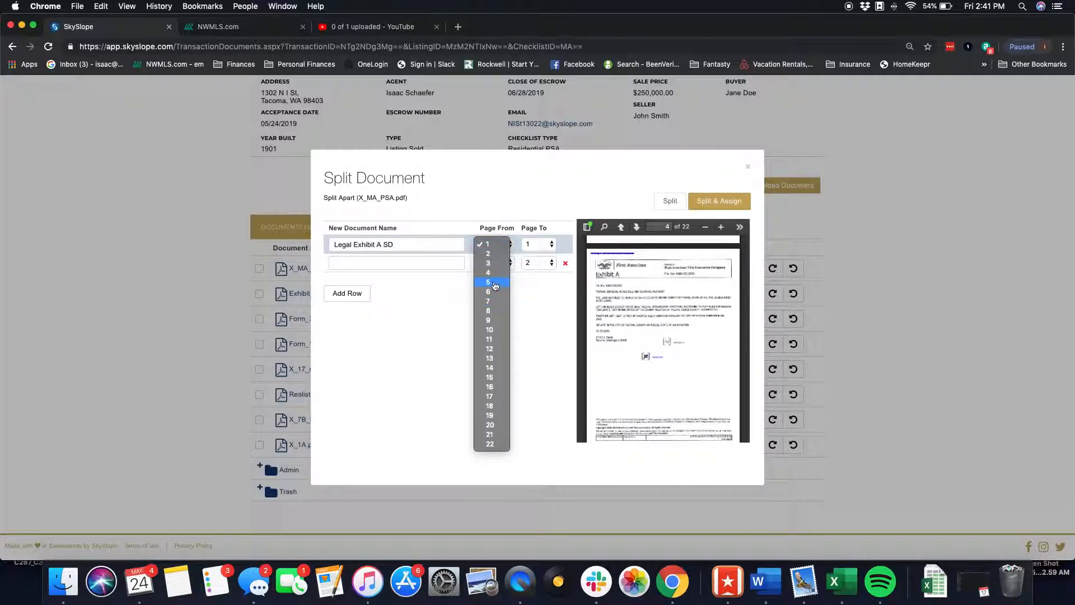
{"action": "left_click", "coordinate": [491, 274]}
{"action": "left_click", "coordinate": [537, 244]}
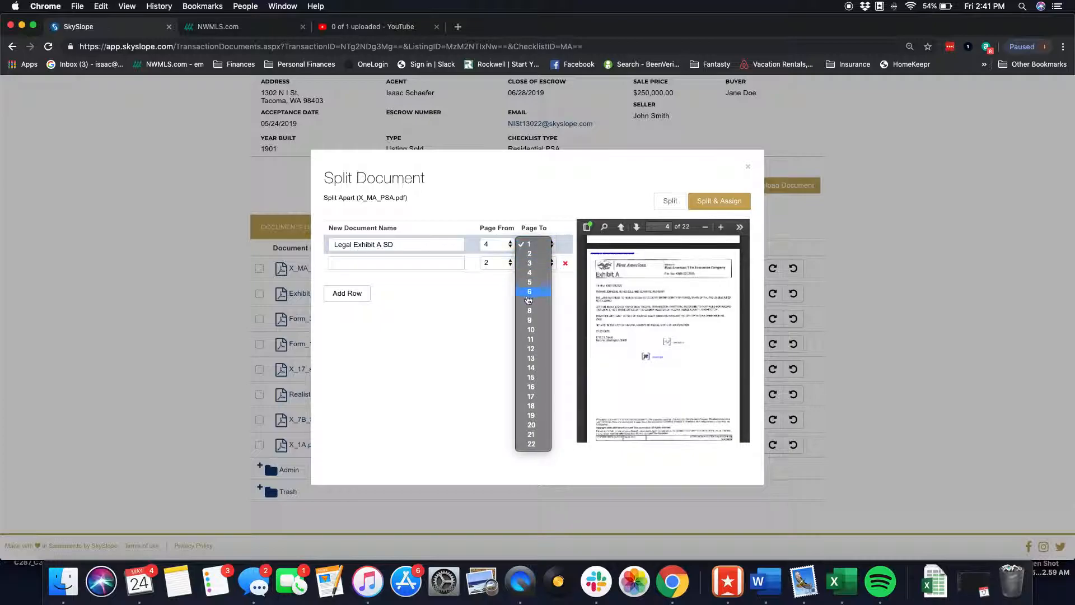
{"action": "left_click", "coordinate": [536, 274]}
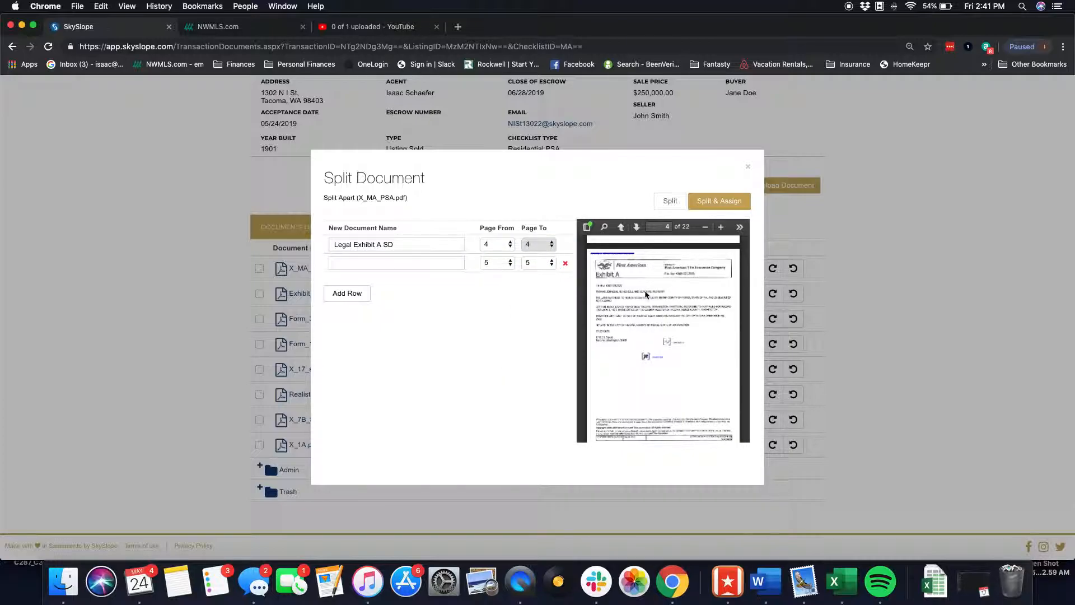
- Set the second part to end at page 9 and name it Form 21 Purchase and Sale Agreement
{"action": "scroll", "coordinate": [646, 293], "scroll_direction": "down", "scroll_amount": 6}
{"action": "scroll", "coordinate": [646, 291], "scroll_direction": "down", "scroll_amount": 12}
{"action": "scroll", "coordinate": [646, 290], "scroll_direction": "up", "scroll_amount": 3}
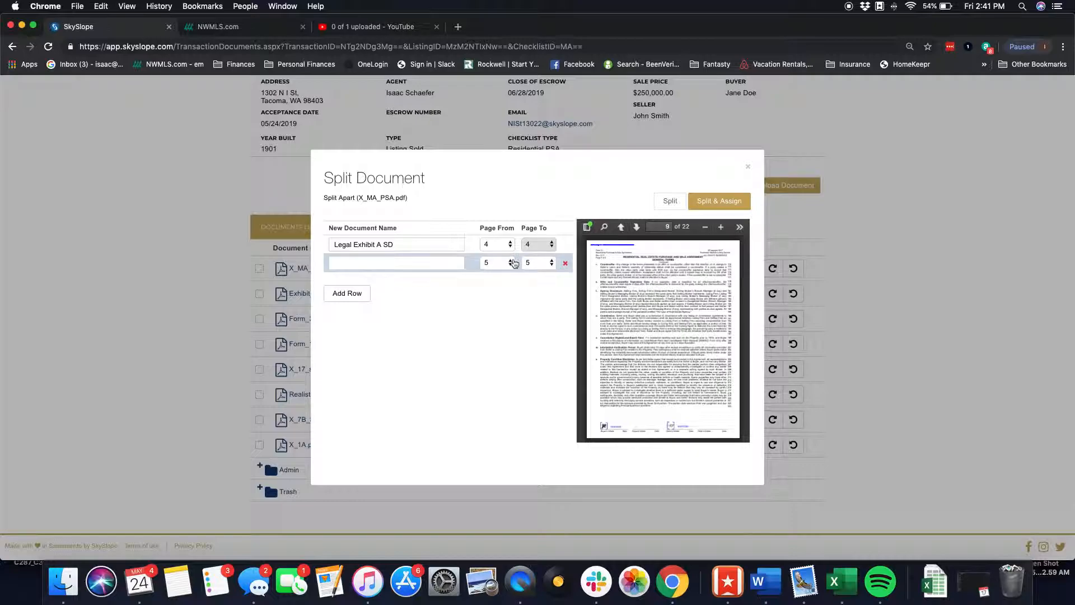
{"action": "left_click", "coordinate": [541, 263]}
{"action": "left_click", "coordinate": [535, 303]}
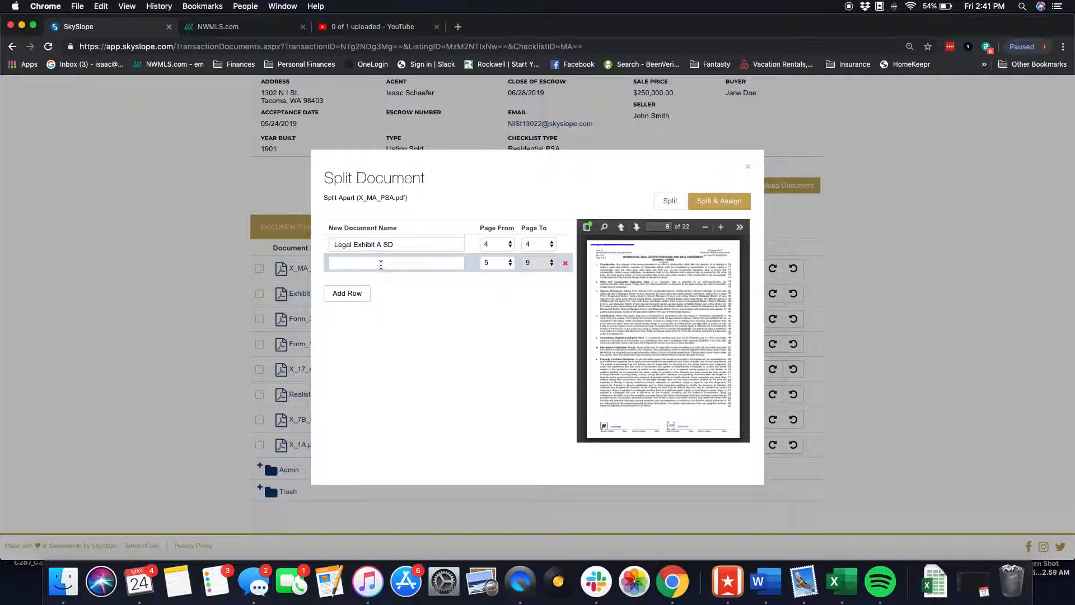
{"action": "left_click", "coordinate": [381, 263]}
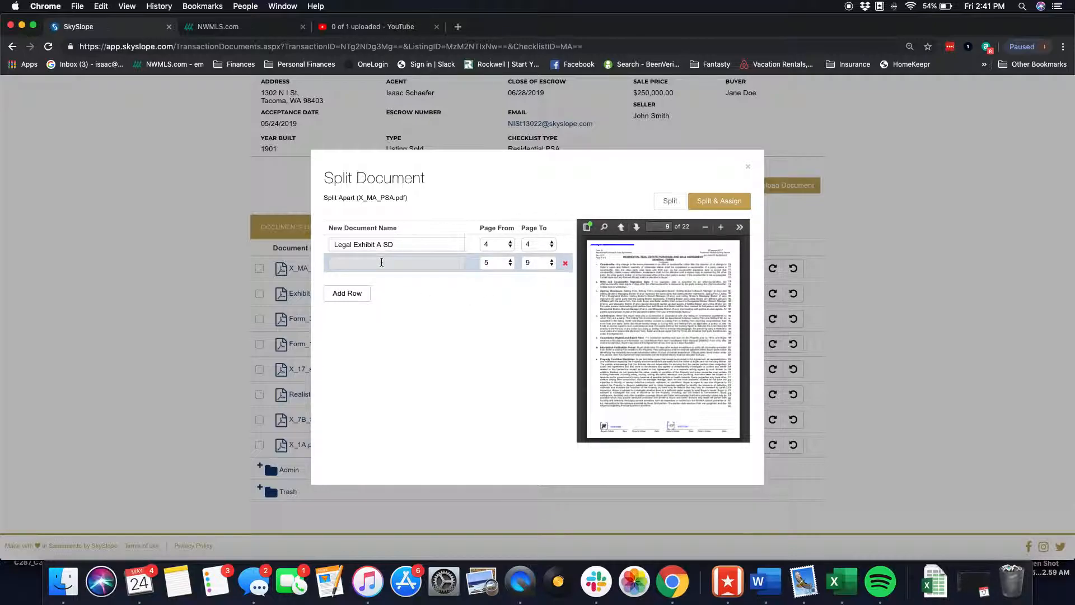
{"action": "type", "text": "purc"}
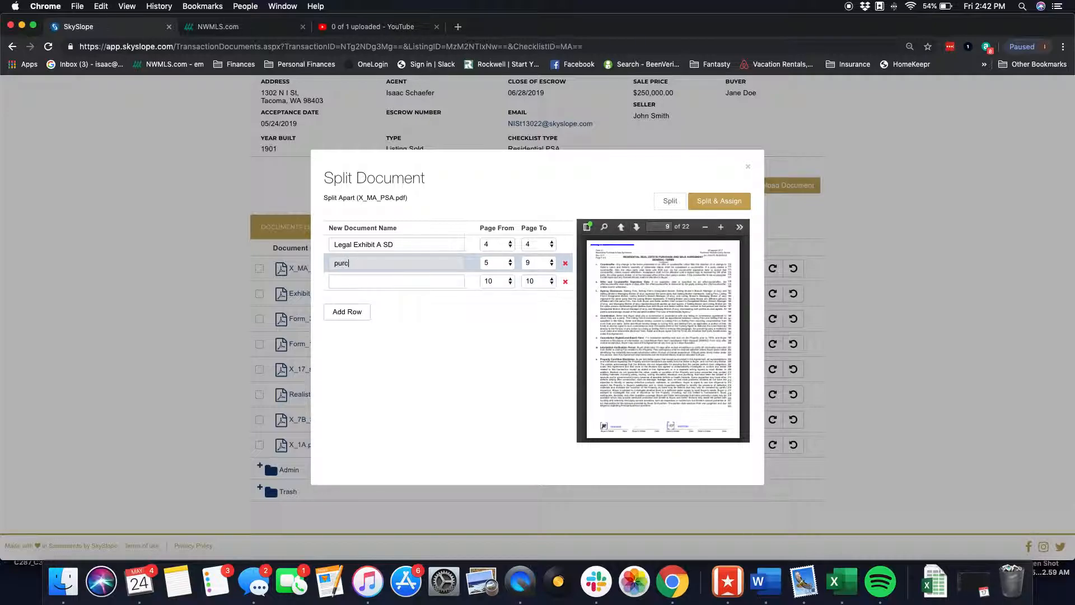
{"action": "type", "text": "hase"}
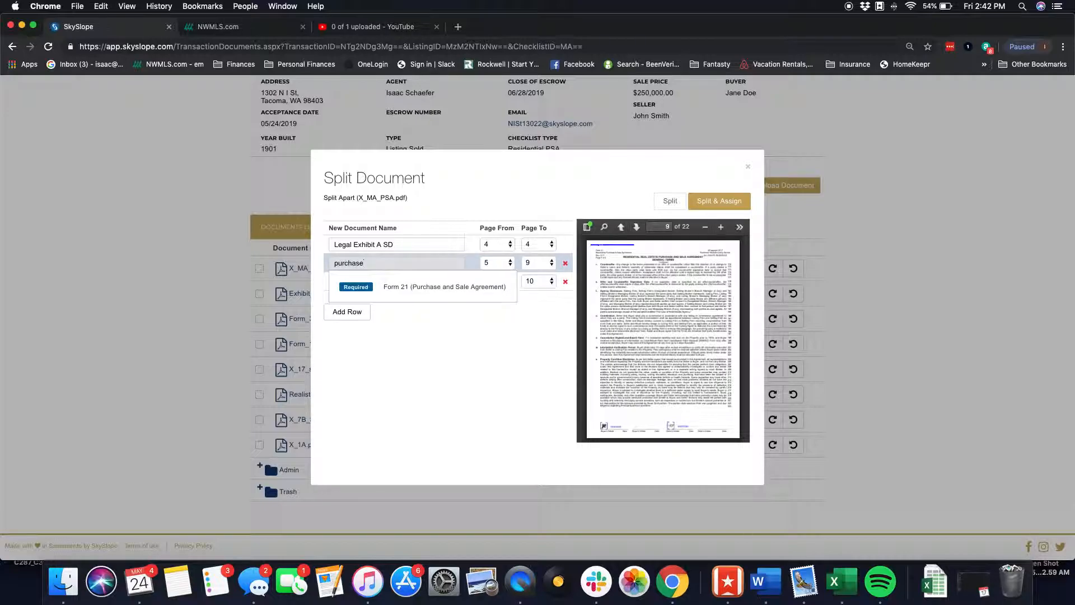
{"action": "left_click", "coordinate": [431, 288]}
- Set the third part to end at page 12 and name it Form 22A
{"action": "scroll", "coordinate": [712, 385], "scroll_direction": "down", "scroll_amount": 5}
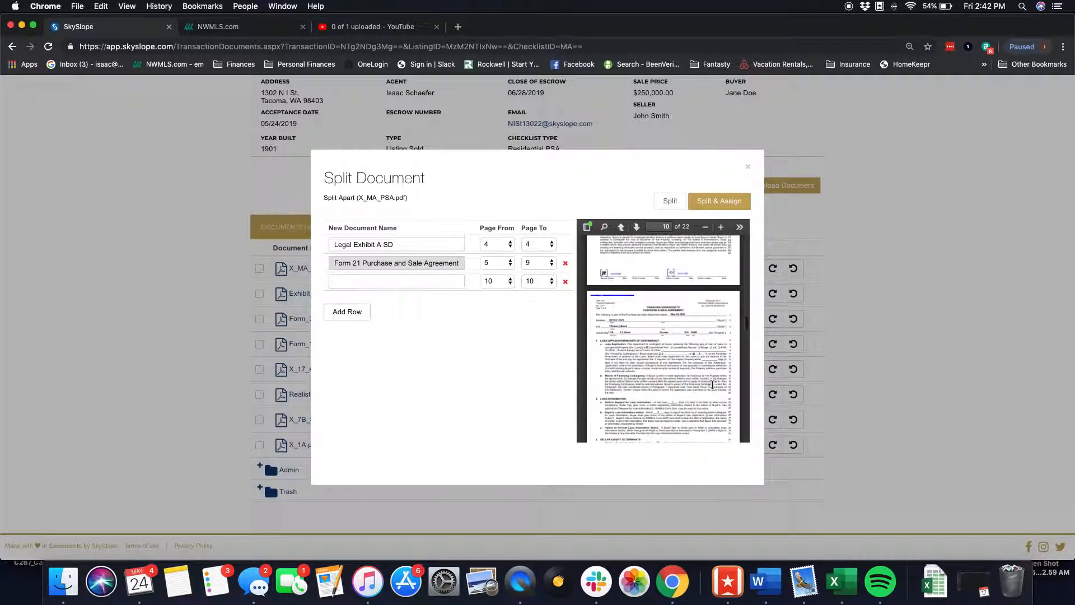
{"action": "scroll", "coordinate": [713, 385], "scroll_direction": "down", "scroll_amount": 5}
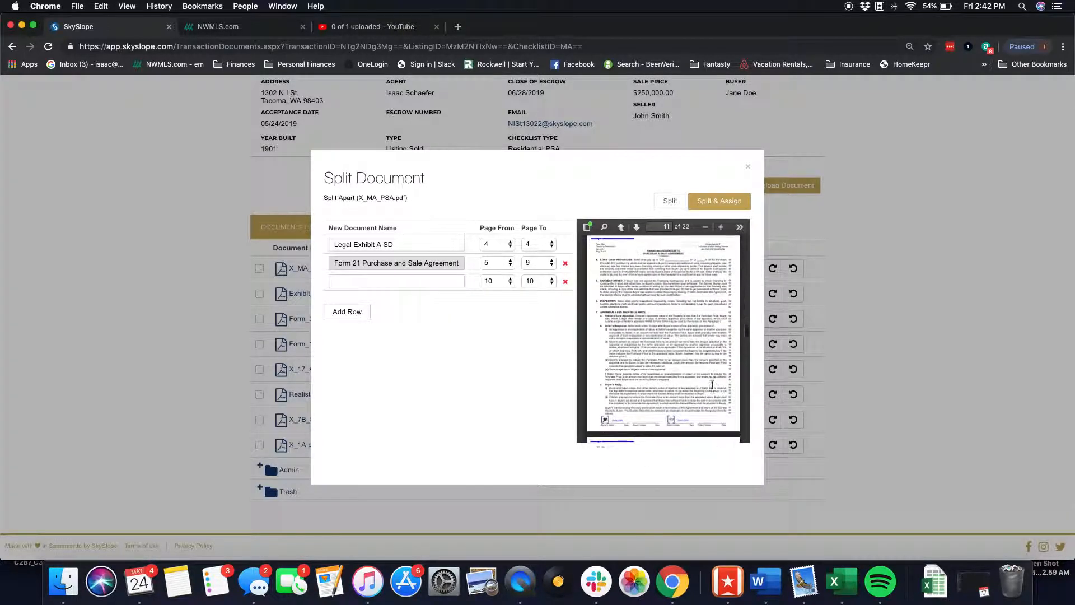
{"action": "scroll", "coordinate": [712, 385], "scroll_direction": "down", "scroll_amount": 5}
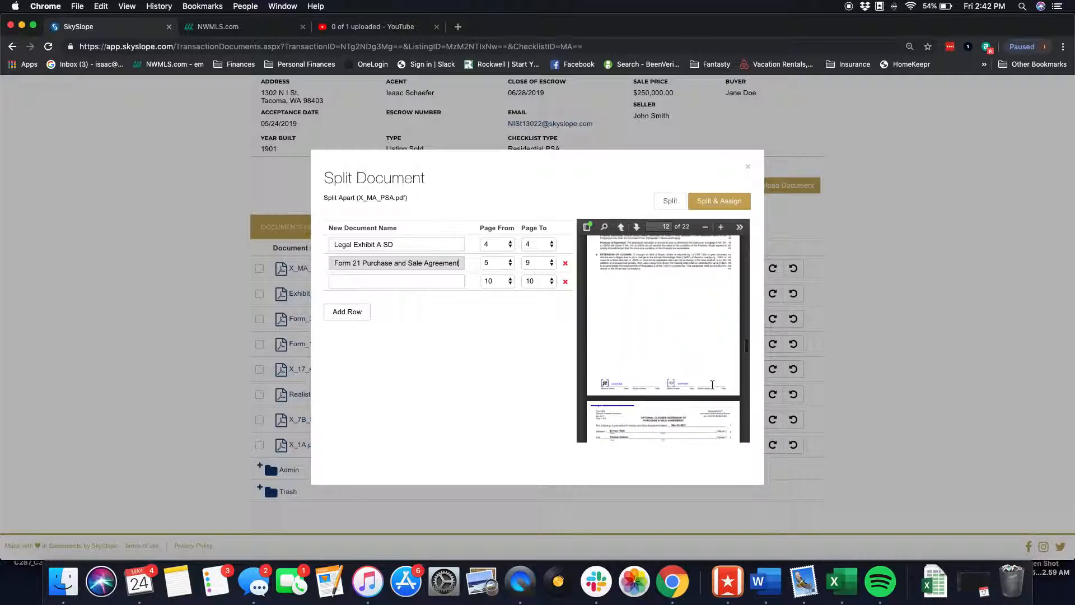
{"action": "left_click", "coordinate": [546, 281]}
{"action": "left_click", "coordinate": [536, 300]}
{"action": "left_click", "coordinate": [408, 283]}
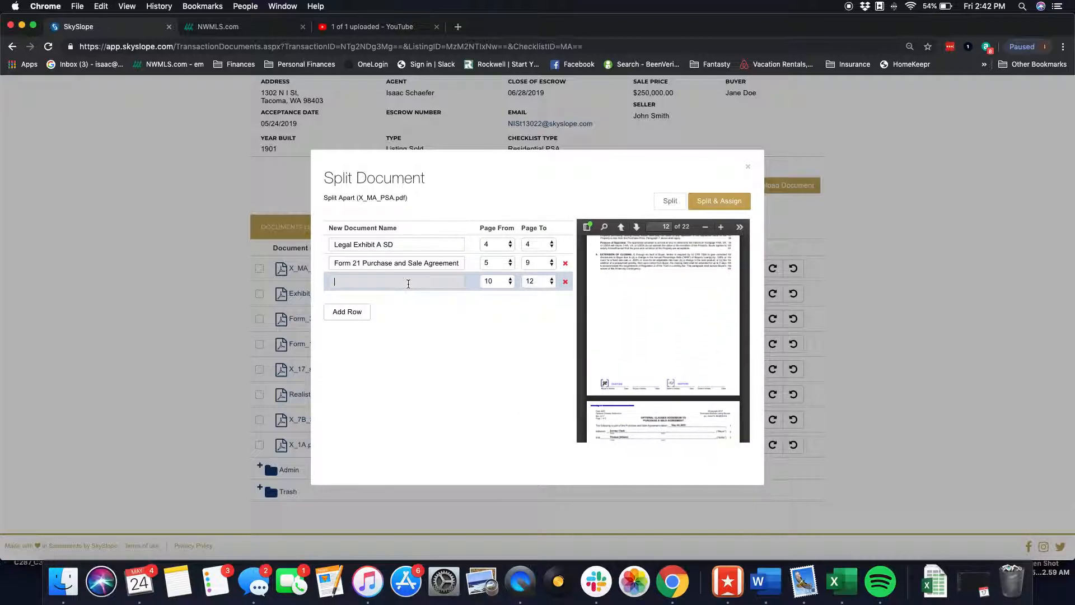
{"action": "type", "text": "22a"}
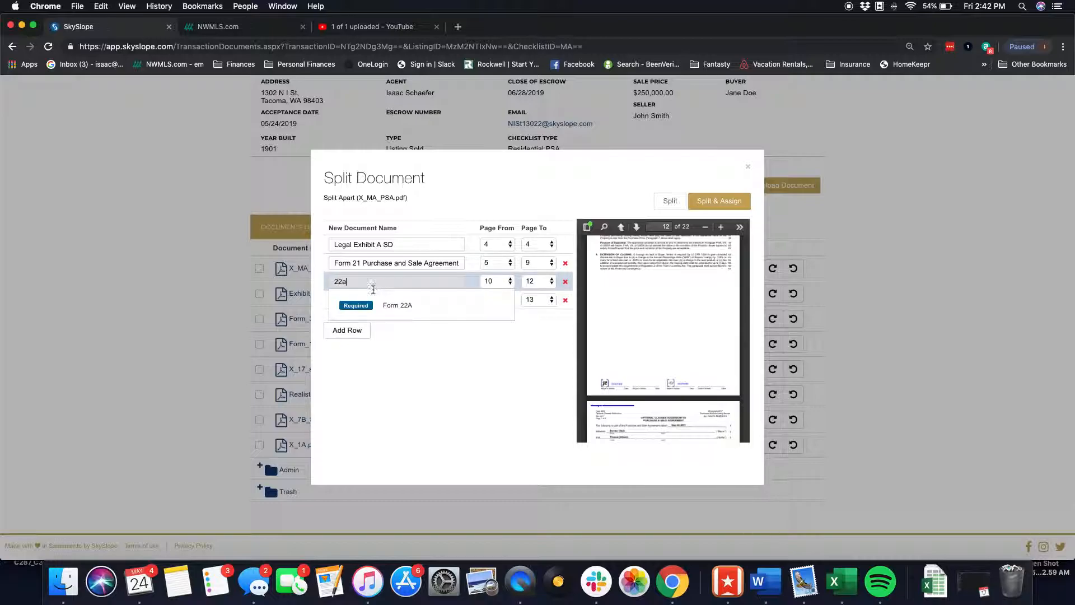
{"action": "left_click", "coordinate": [391, 305]}
- Name the fourth part 22D Optional Clause Addendum and set it to end at page 14
{"action": "scroll", "coordinate": [725, 423], "scroll_direction": "down", "scroll_amount": 5}
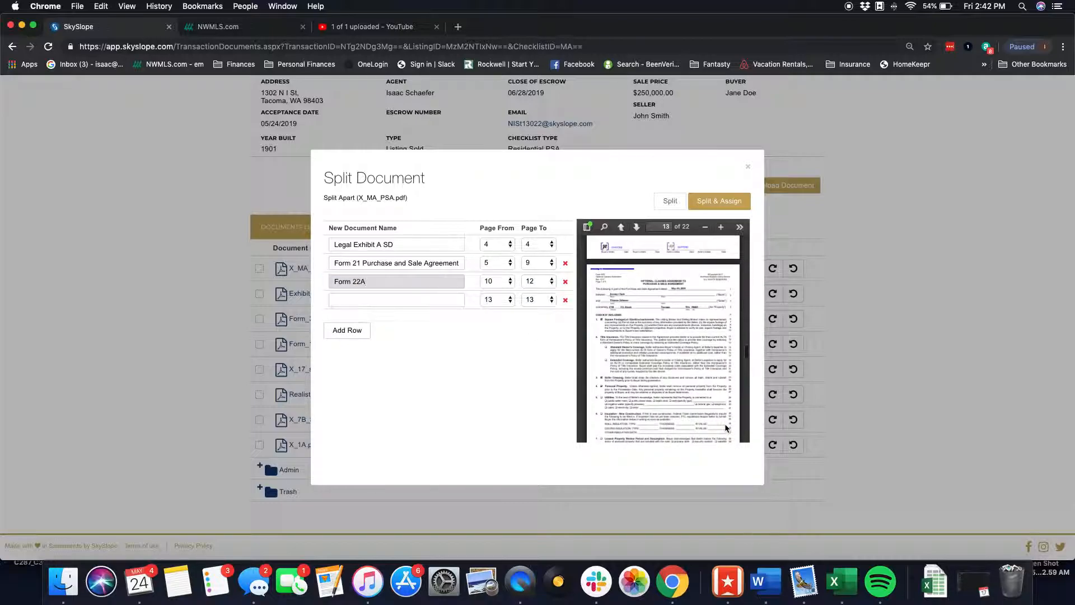
{"action": "left_click", "coordinate": [398, 298]}
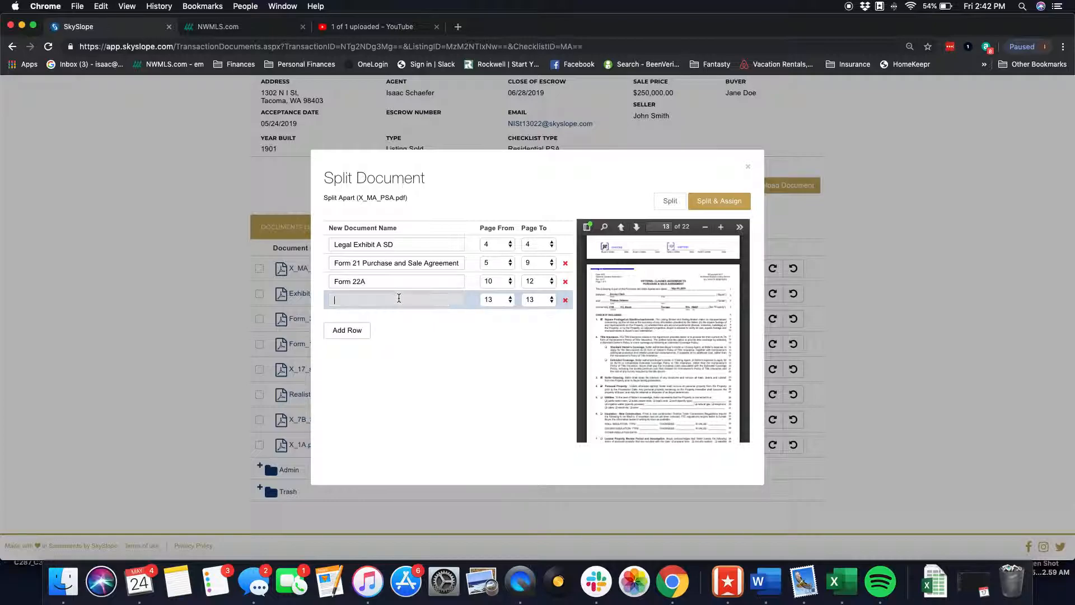
{"action": "type", "text": "22d"}
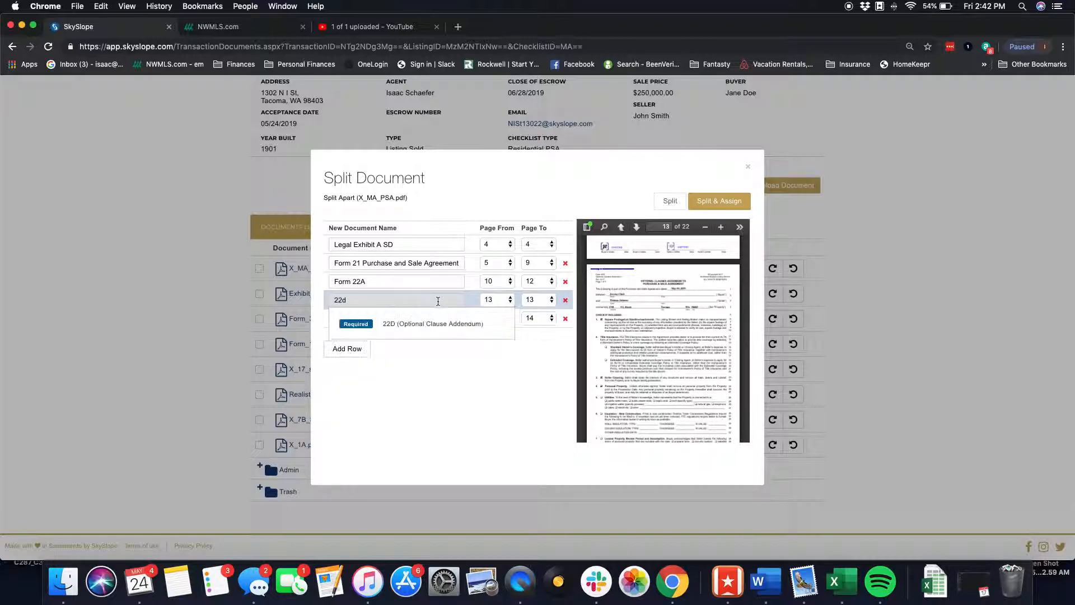
{"action": "left_click", "coordinate": [424, 336]}
{"action": "left_click", "coordinate": [536, 300]}
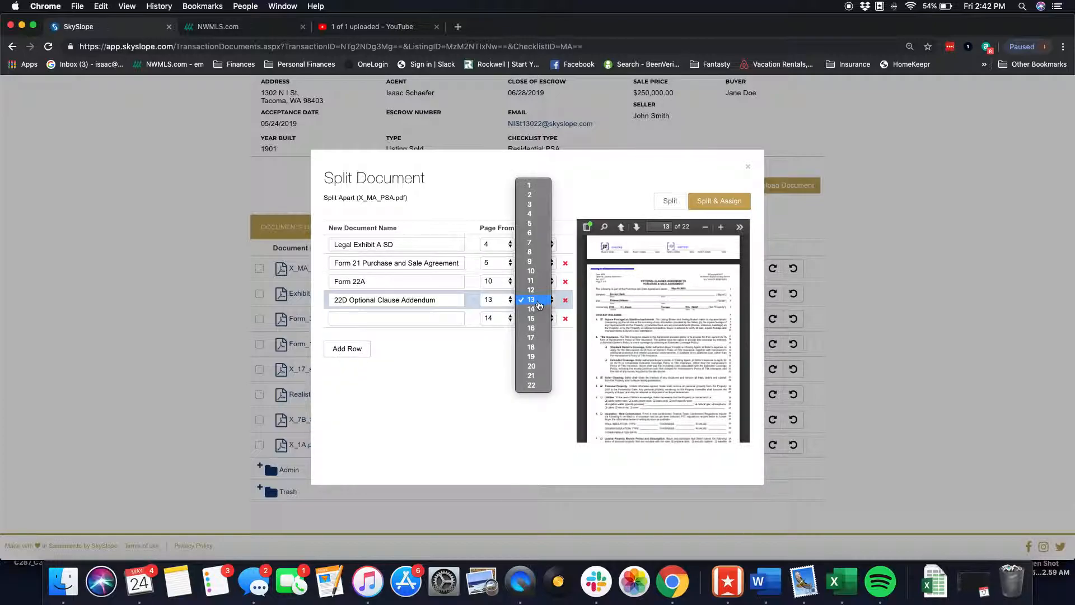
{"action": "left_click", "coordinate": [531, 309]}
- Name the fifth part, page 15, Form 22E FIRPTA SD
{"action": "scroll", "coordinate": [655, 372], "scroll_direction": "down", "scroll_amount": 5}
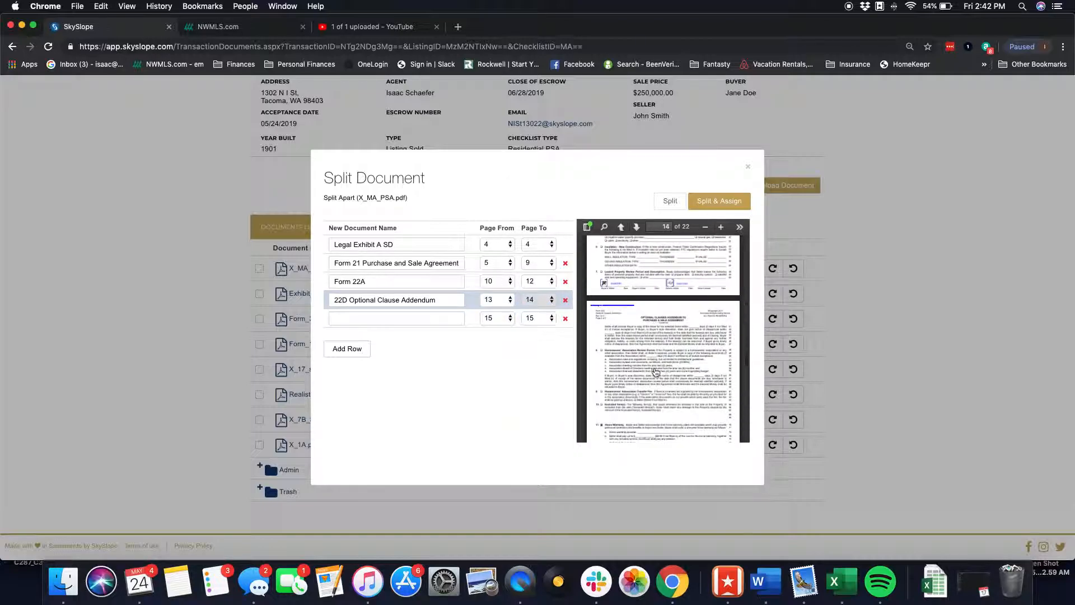
{"action": "left_click", "coordinate": [407, 320]}
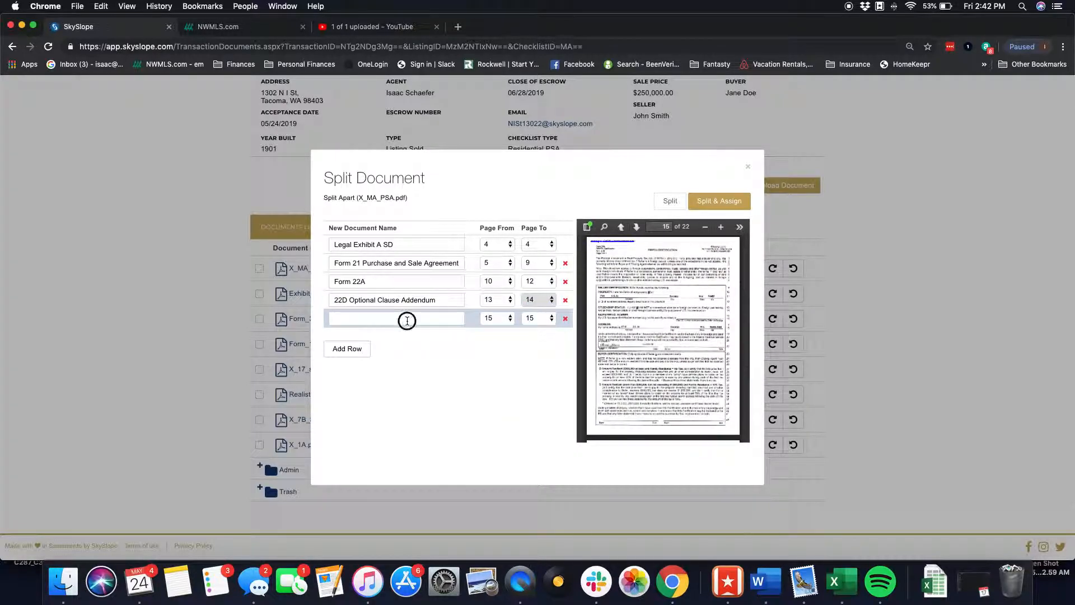
{"action": "type", "text": "22e"}
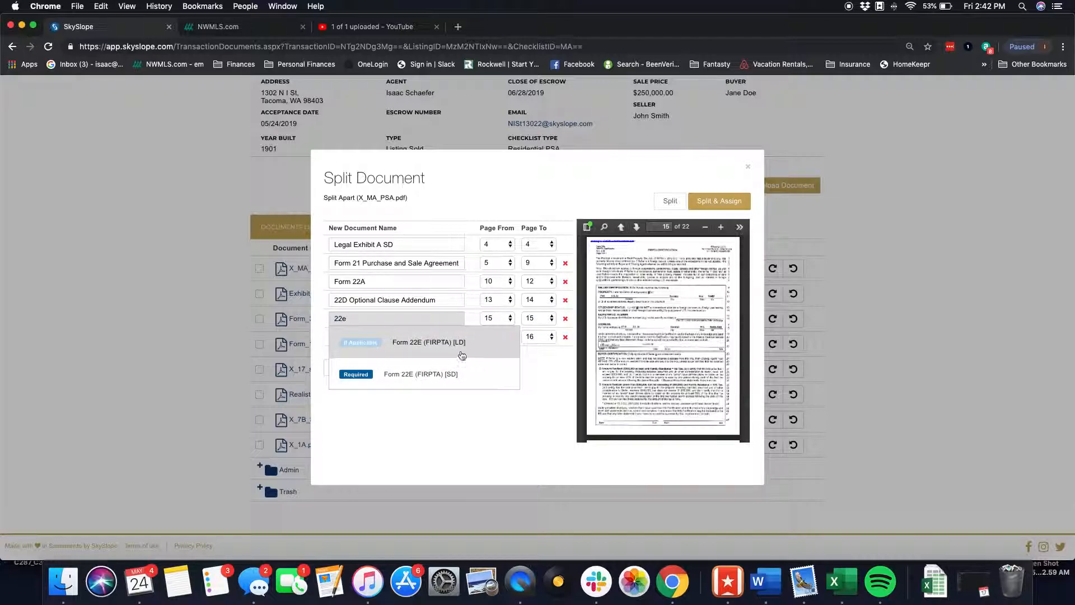
{"action": "left_click", "coordinate": [440, 375]}
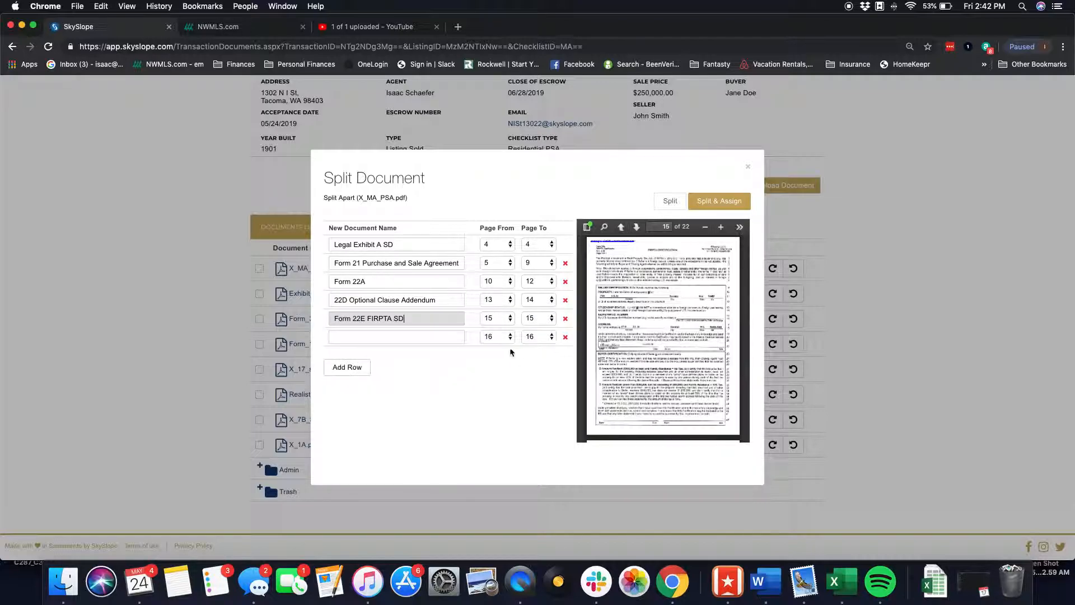
- Name the sixth part, page 16, Form 22K Utilities Addendum SD
{"action": "scroll", "coordinate": [672, 343], "scroll_direction": "down", "scroll_amount": 5}
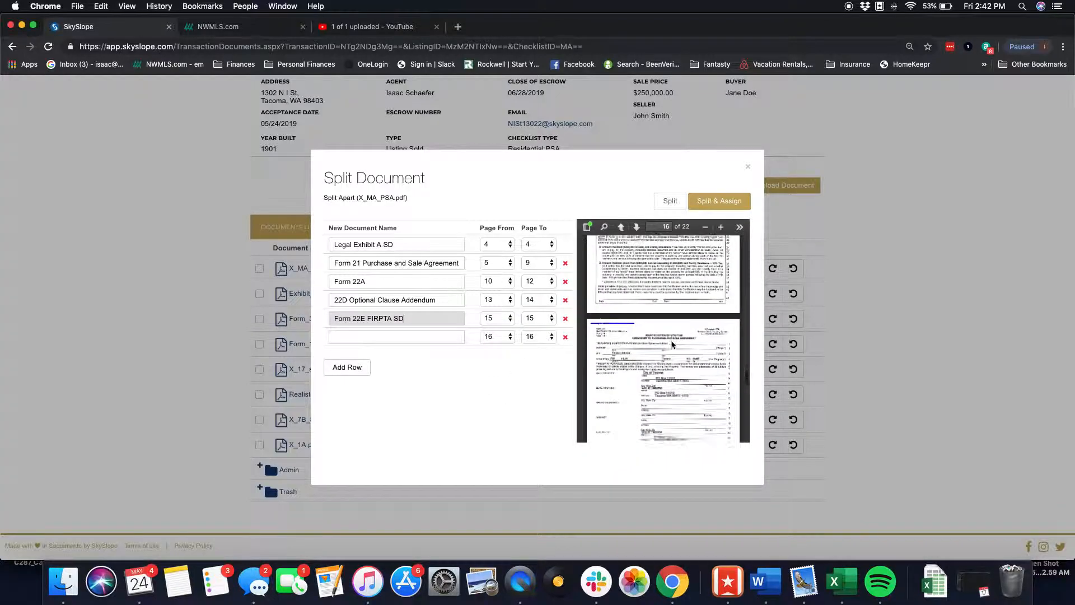
{"action": "left_click", "coordinate": [441, 337]}
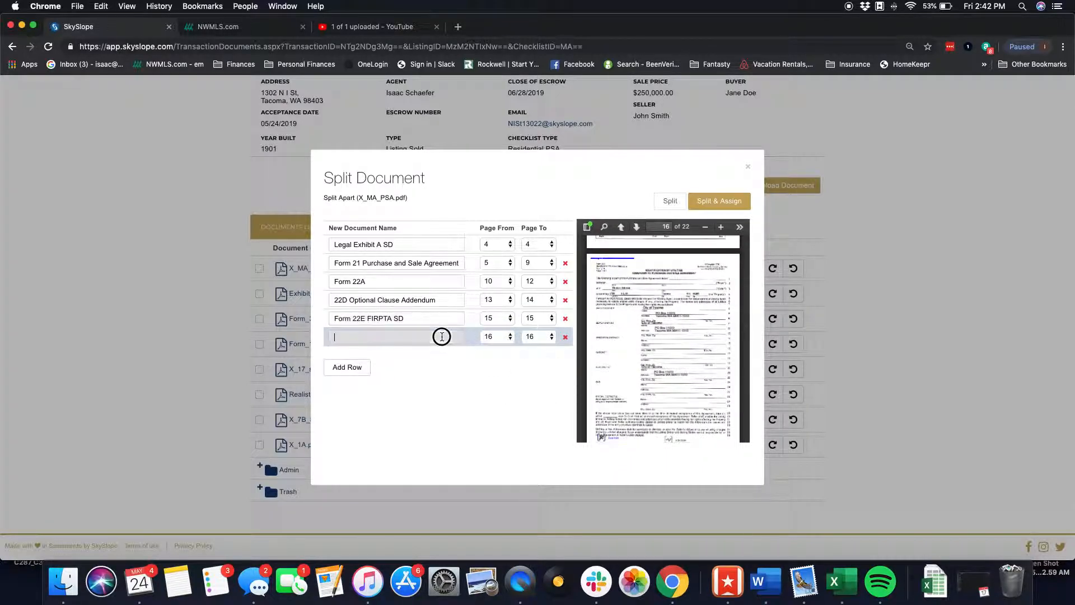
{"action": "type", "text": "22k"}
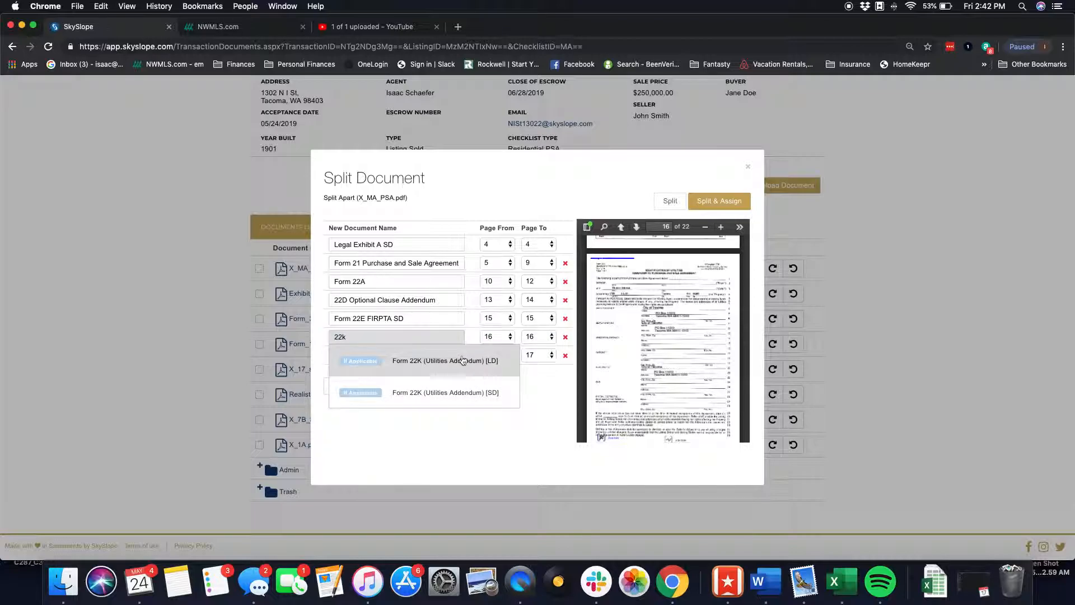
{"action": "left_click", "coordinate": [460, 394]}
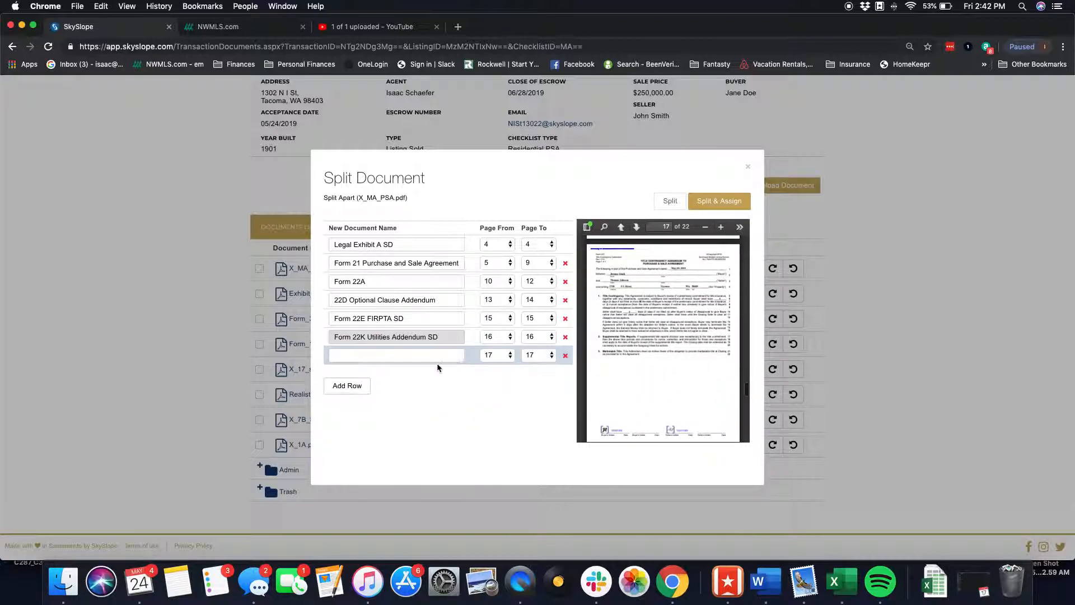
- Name the seventh part, page 17, 22T Title Contingency Addendum
{"action": "left_click", "coordinate": [422, 358]}
{"action": "type", "text": "22t"}
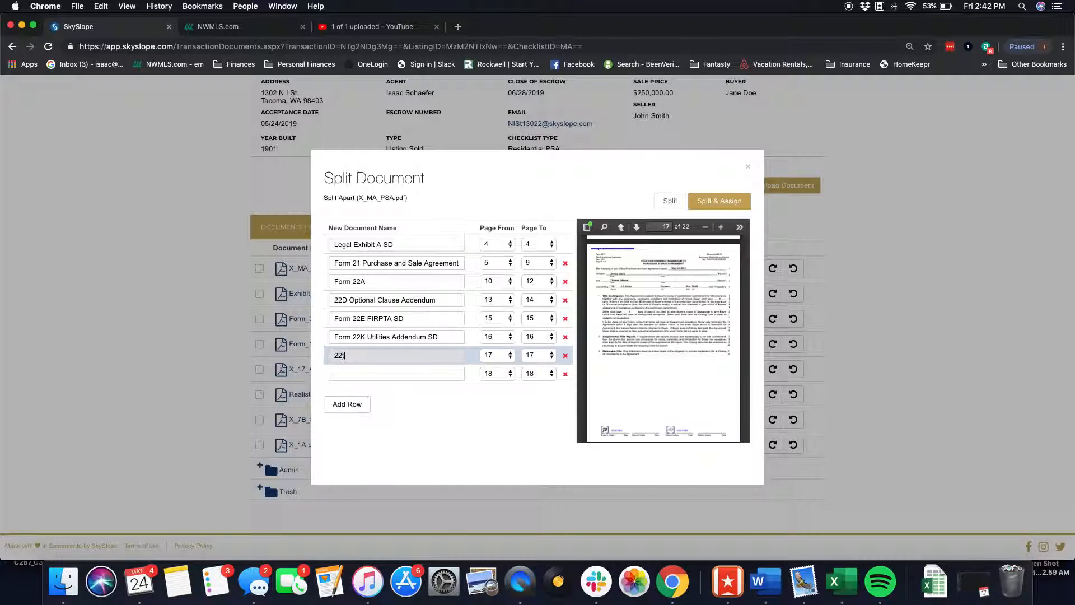
{"action": "left_click", "coordinate": [416, 379]}
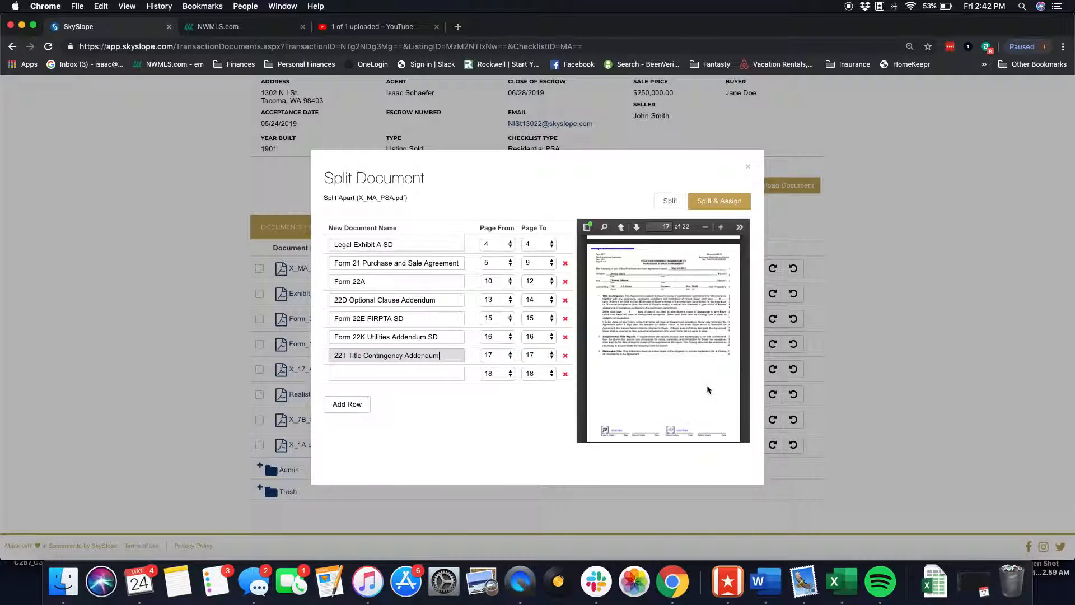
{"action": "scroll", "coordinate": [707, 386], "scroll_direction": "down", "scroll_amount": 10}
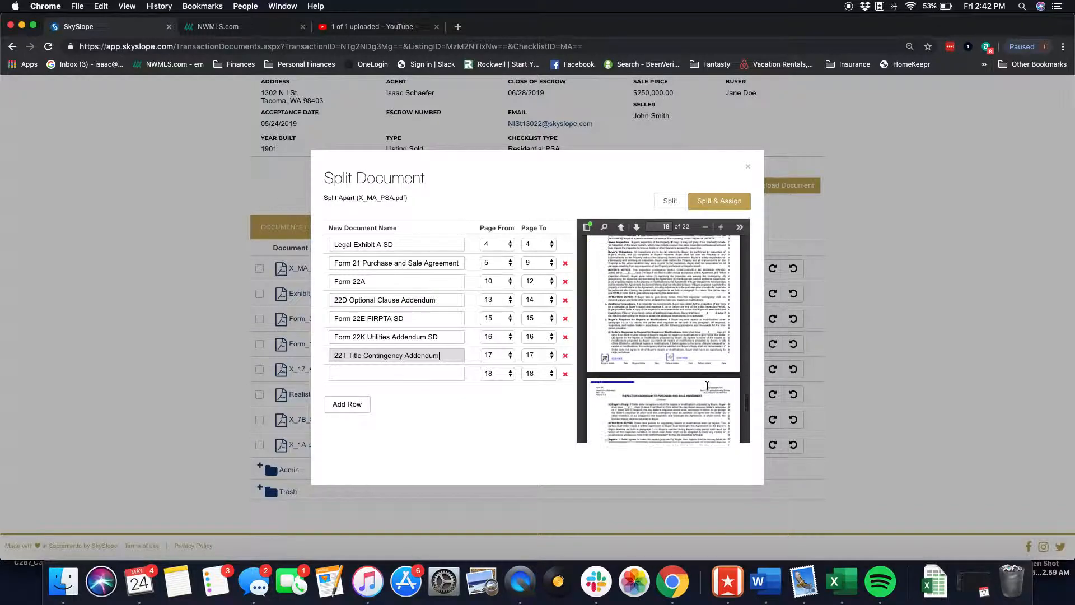
{"action": "scroll", "coordinate": [707, 385], "scroll_direction": "up", "scroll_amount": 5}
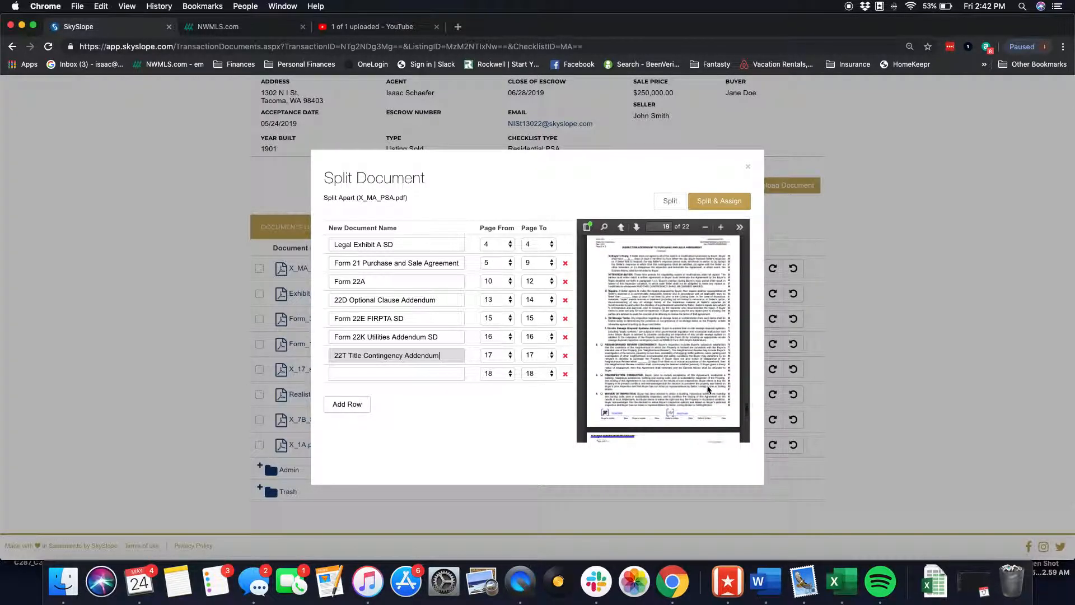
{"action": "left_click", "coordinate": [396, 374]}
{"action": "type", "text": "35"}
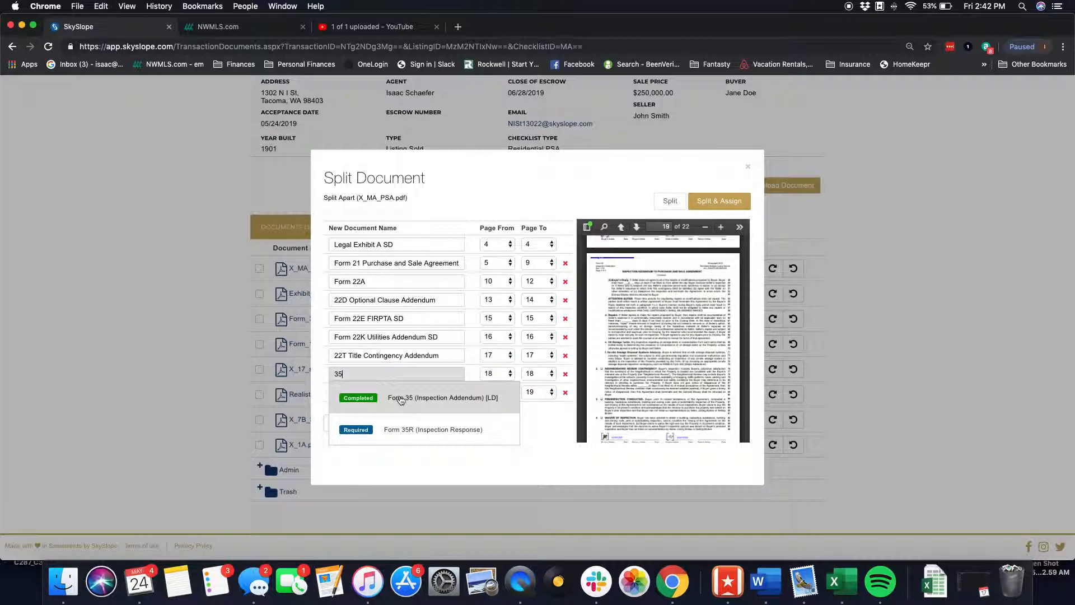
{"action": "left_click", "coordinate": [405, 438]}
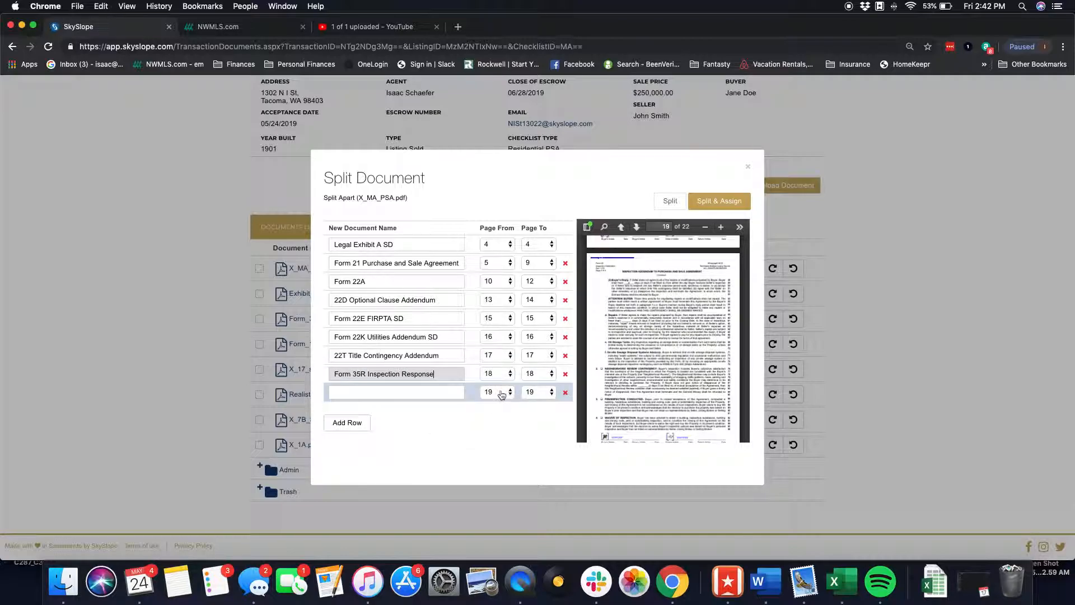
{"action": "left_click", "coordinate": [565, 374]}
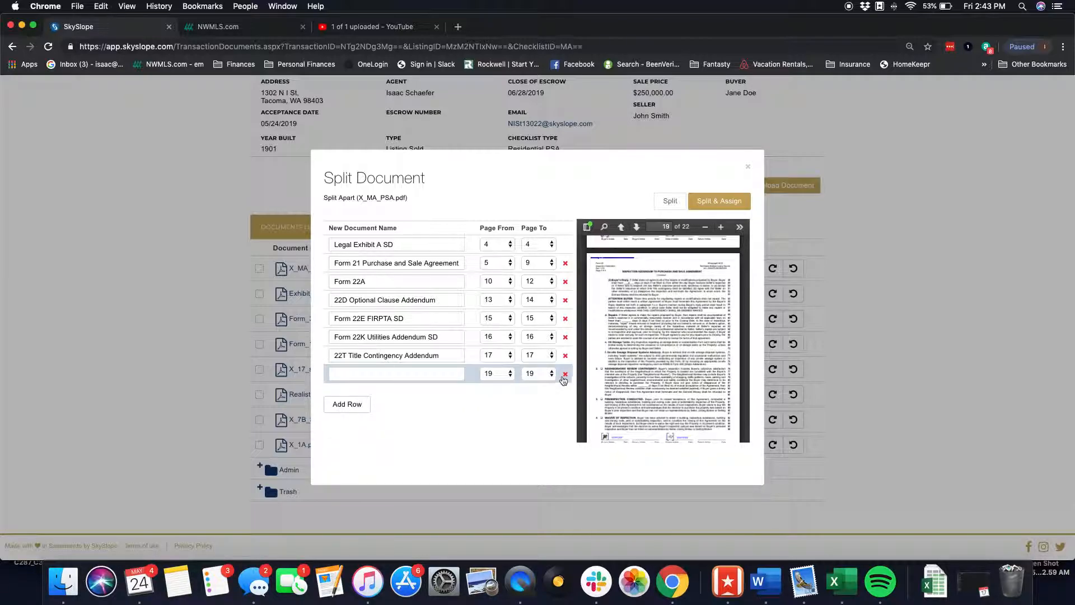
- Name the eighth part Form 35R Inspection Response and set it to span pages 18 to 19
{"action": "left_click", "coordinate": [443, 378]}
{"action": "type", "text": "35"}
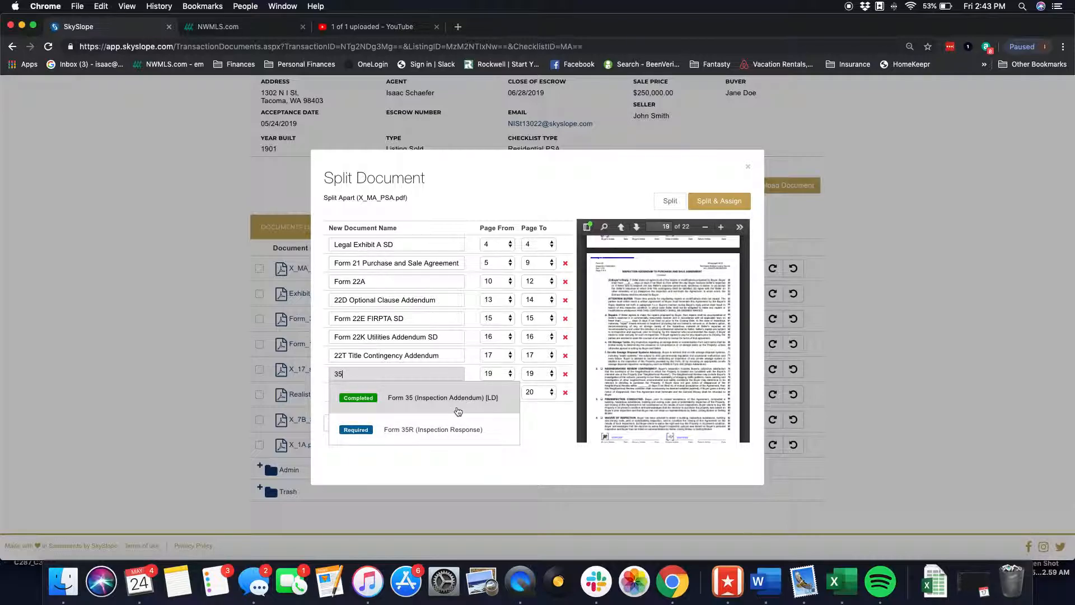
{"action": "left_click", "coordinate": [438, 427]}
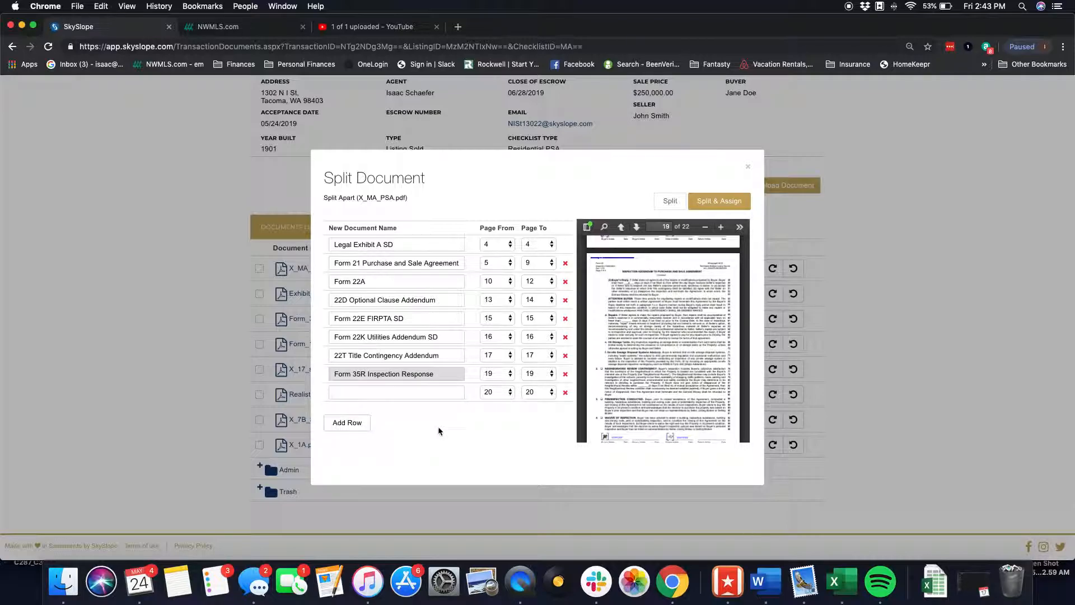
{"action": "left_click", "coordinate": [514, 374]}
{"action": "left_click", "coordinate": [490, 363]}
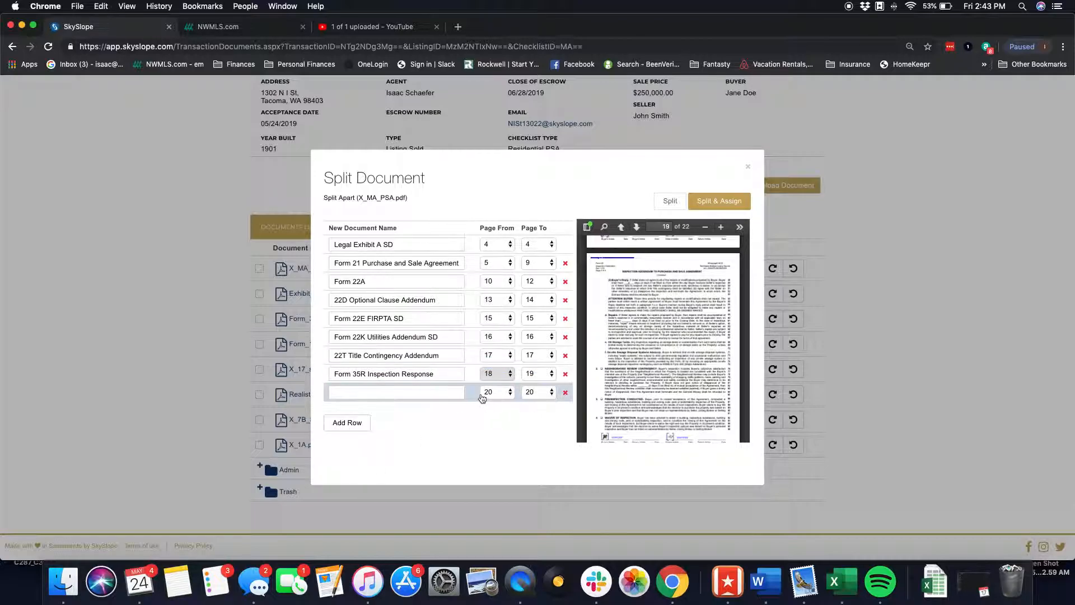
- Name the ninth part Form 22J Lead Based Paint Disclosure and set it to end at page 21
{"action": "scroll", "coordinate": [720, 333], "scroll_direction": "down", "scroll_amount": 5}
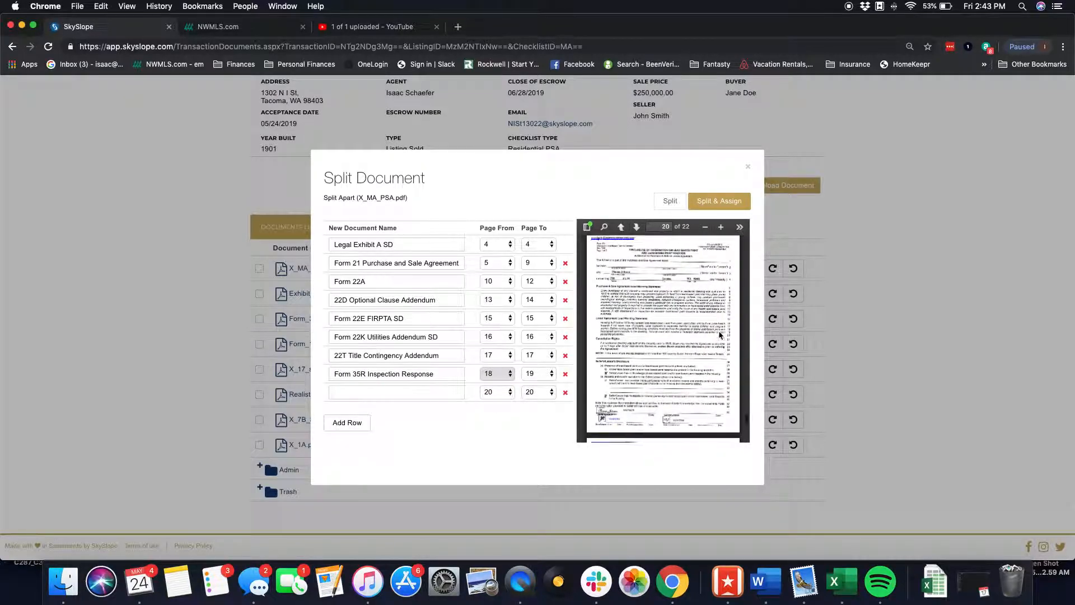
{"action": "scroll", "coordinate": [719, 332], "scroll_direction": "down", "scroll_amount": 3}
{"action": "left_click", "coordinate": [432, 396]}
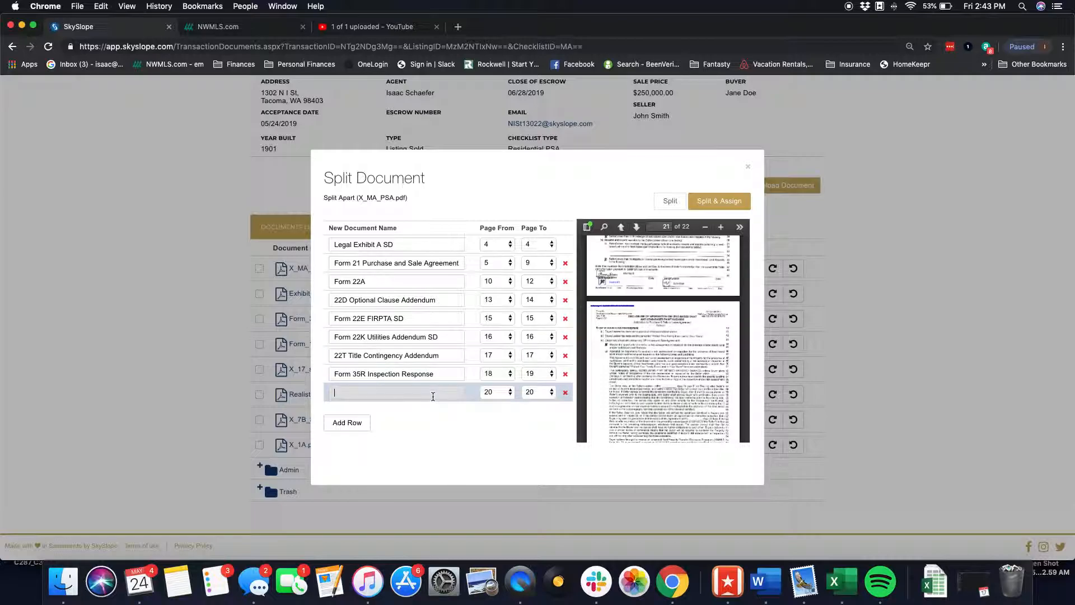
{"action": "type", "text": "22j"}
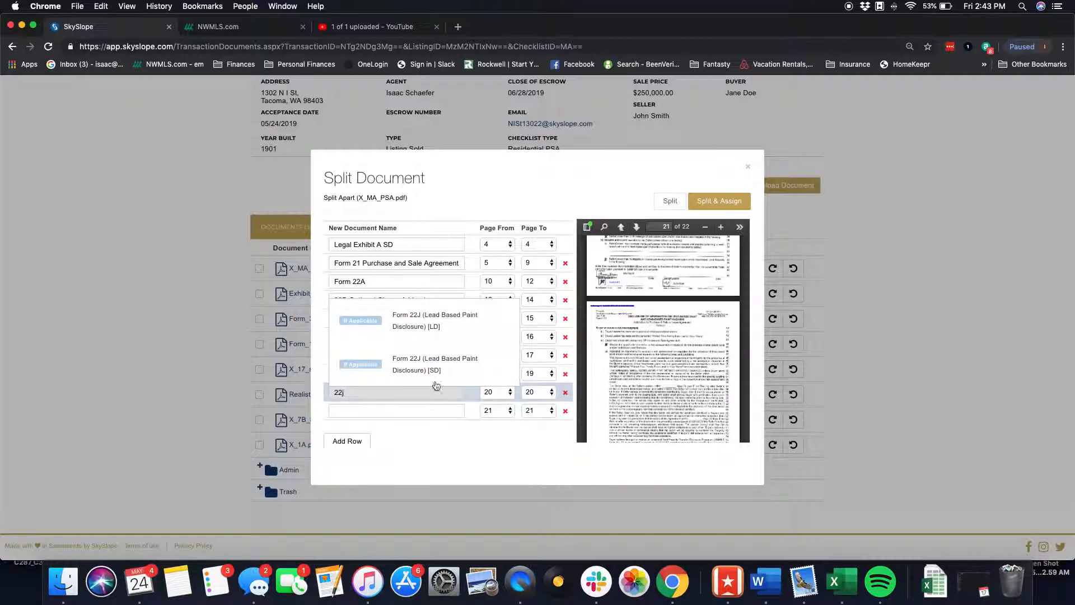
{"action": "left_click", "coordinate": [435, 374]}
{"action": "left_click", "coordinate": [539, 392]}
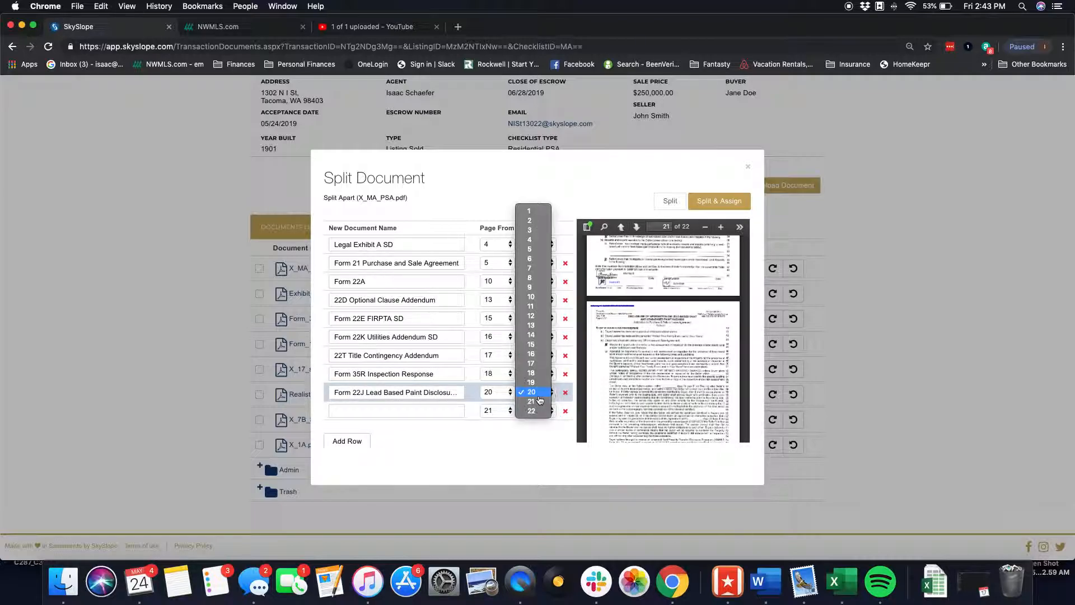
{"action": "left_click", "coordinate": [531, 400]}
- Name the tenth part, page 22, 42A, and split and assign the document
{"action": "scroll", "coordinate": [654, 380], "scroll_direction": "down", "scroll_amount": 3}
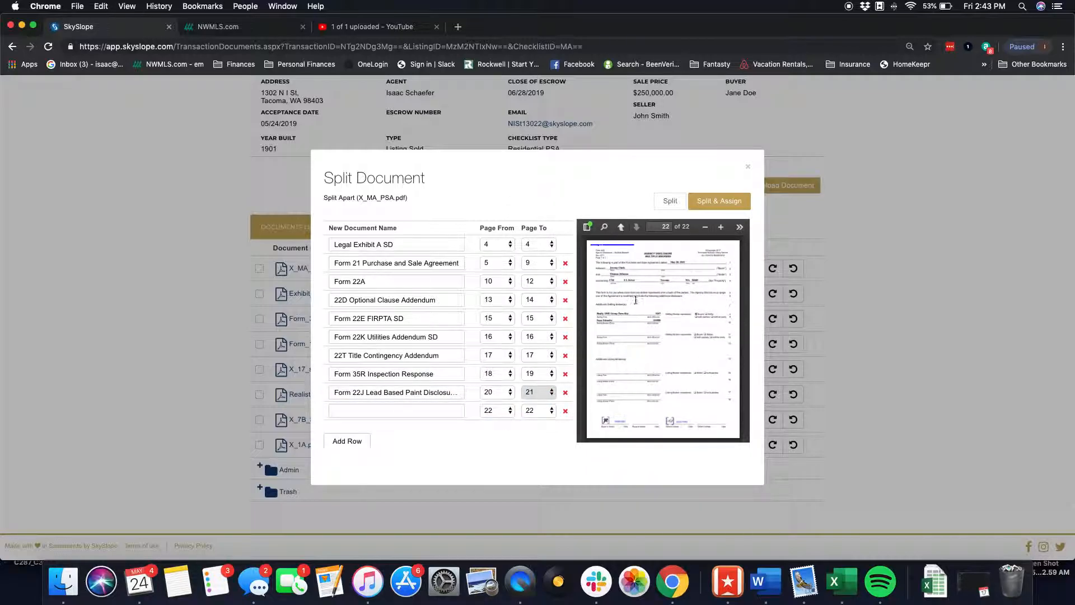
{"action": "left_click", "coordinate": [423, 412]}
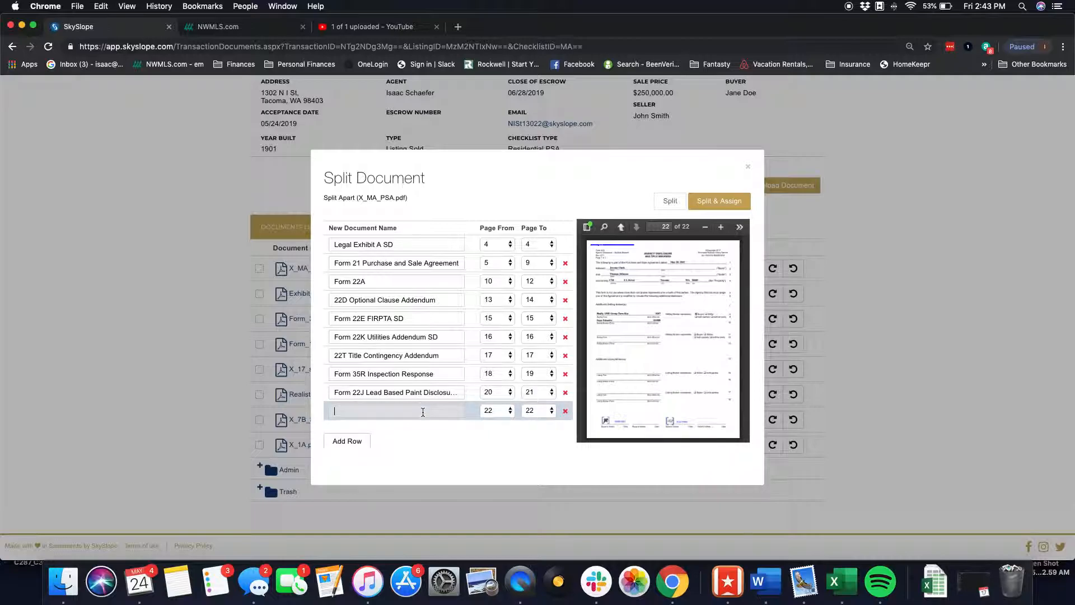
{"action": "type", "text": "42A"}
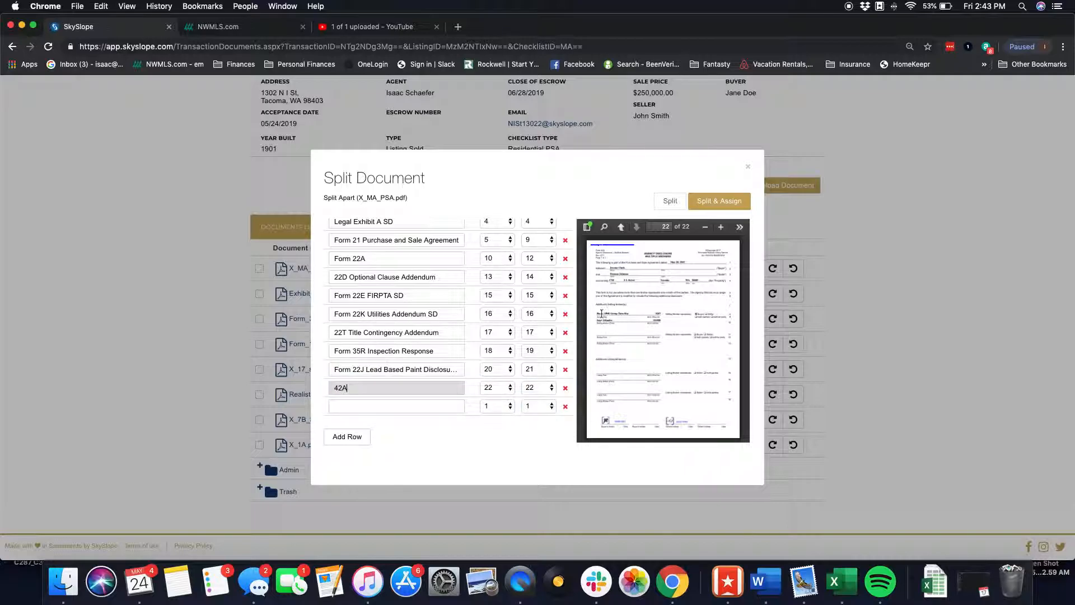
{"action": "left_click", "coordinate": [718, 205]}
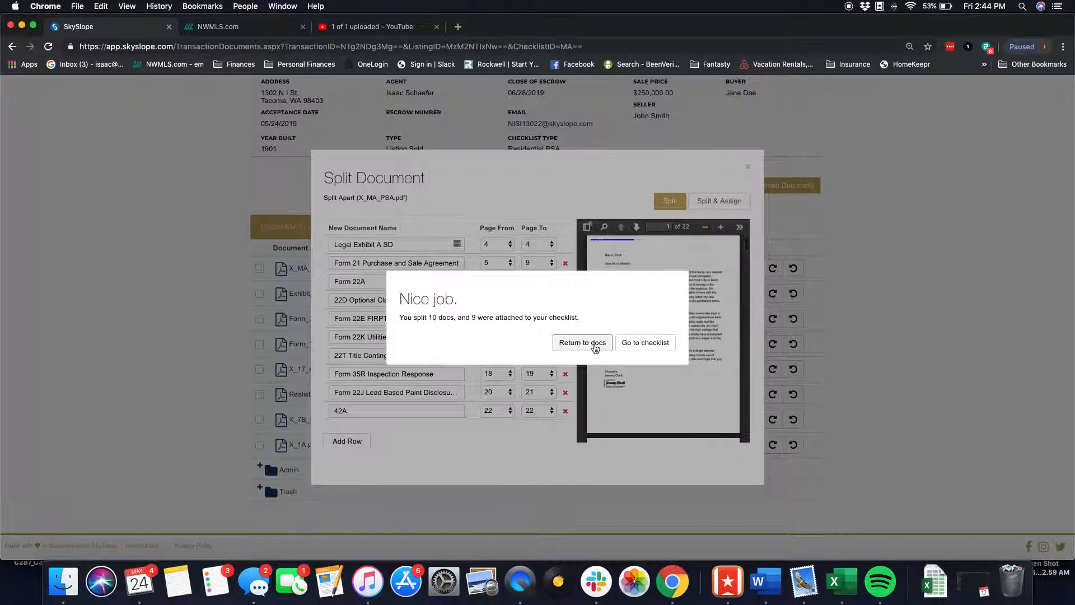
- Go to the checklist and review which sales documentation items received the split forms
{"action": "left_click", "coordinate": [639, 345]}
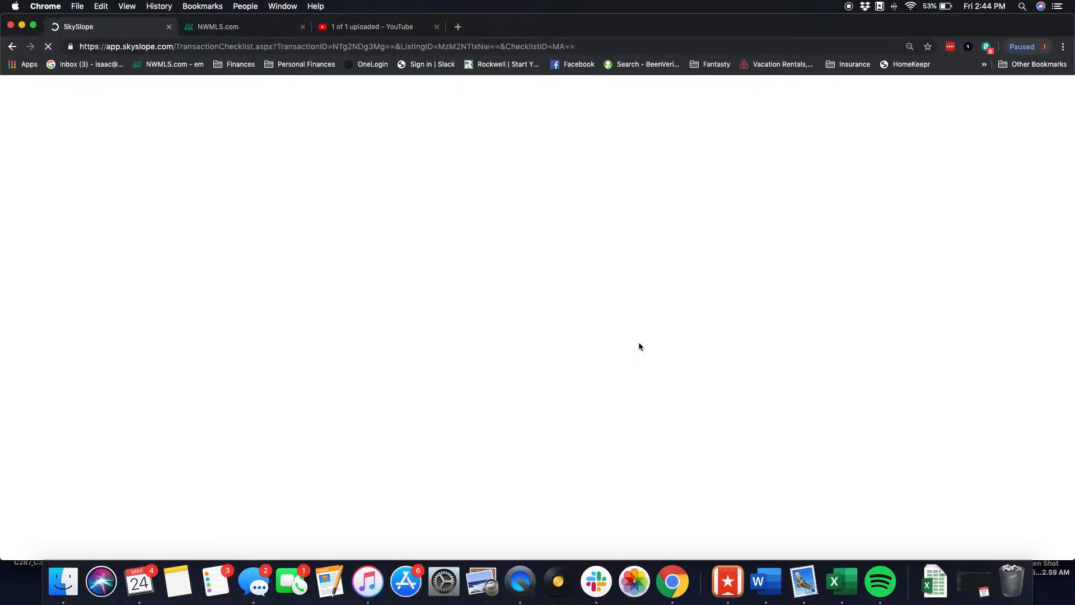
{"action": "scroll", "coordinate": [327, 473], "scroll_direction": "down", "scroll_amount": 5}
{"action": "scroll", "coordinate": [326, 473], "scroll_direction": "down", "scroll_amount": 7}
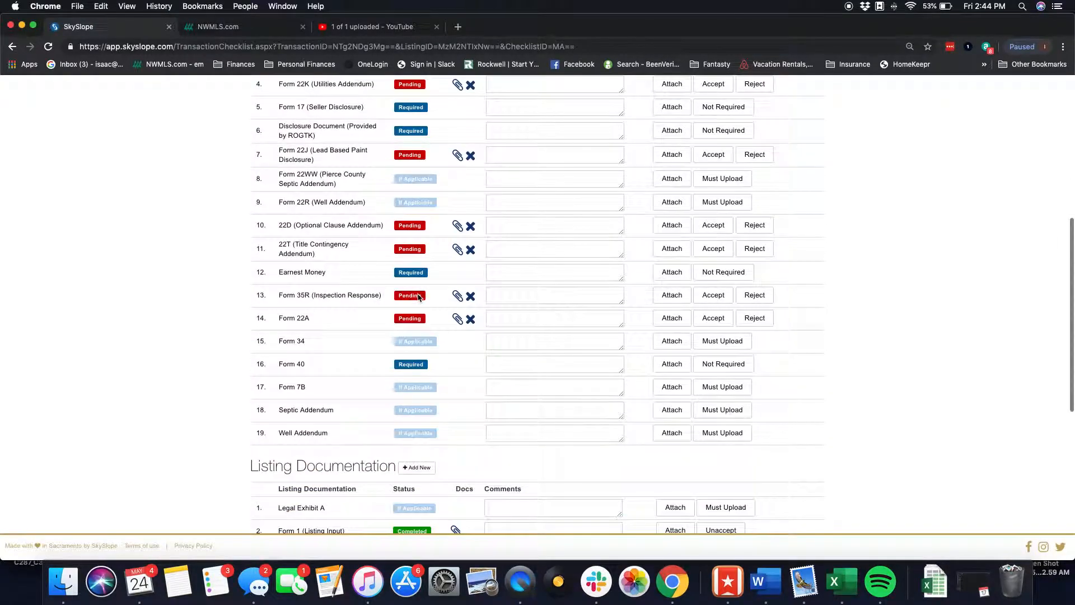
{"action": "scroll", "coordinate": [417, 297], "scroll_direction": "up", "scroll_amount": 3}
{"action": "scroll", "coordinate": [418, 296], "scroll_direction": "down", "scroll_amount": 4}
{"action": "scroll", "coordinate": [418, 296], "scroll_direction": "up", "scroll_amount": 7}
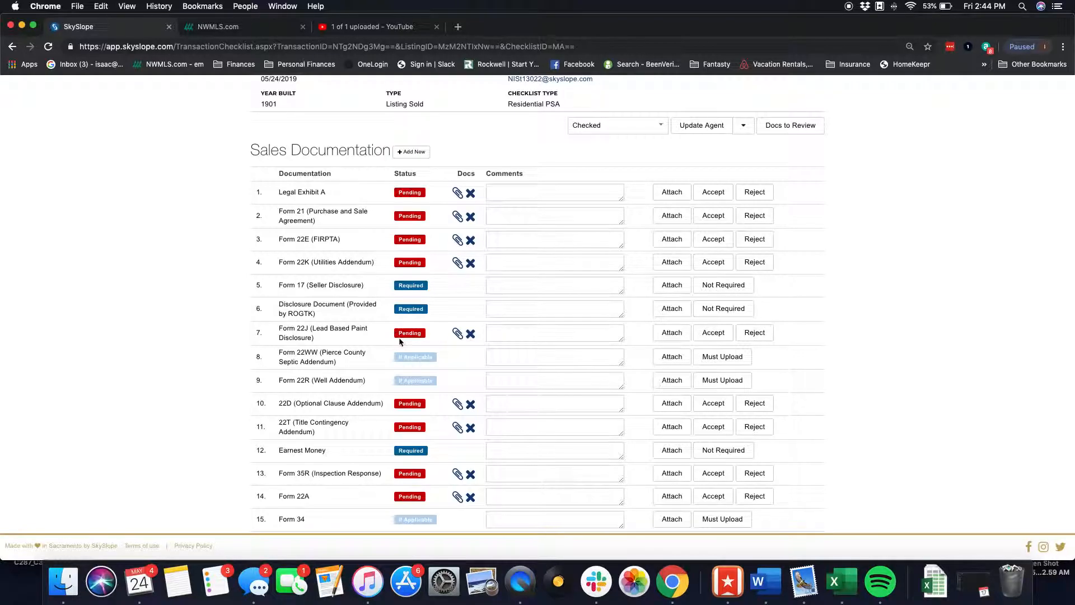
{"action": "scroll", "coordinate": [400, 339], "scroll_direction": "down", "scroll_amount": 7}
{"action": "scroll", "coordinate": [400, 339], "scroll_direction": "up", "scroll_amount": 9}
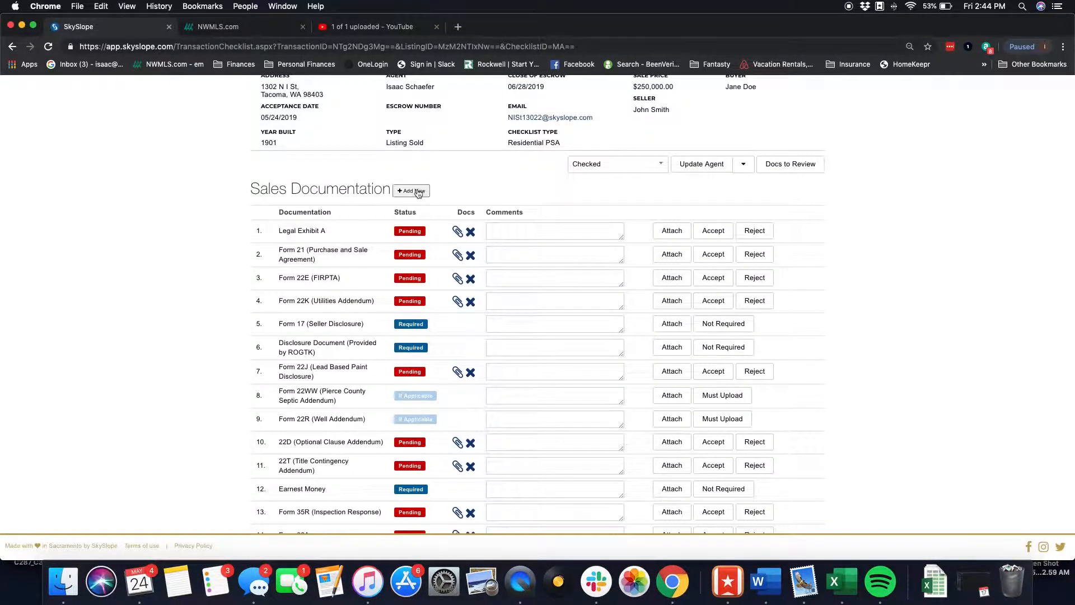
- Add a new sales documentation checklist item named 42A
{"action": "left_click", "coordinate": [417, 191]}
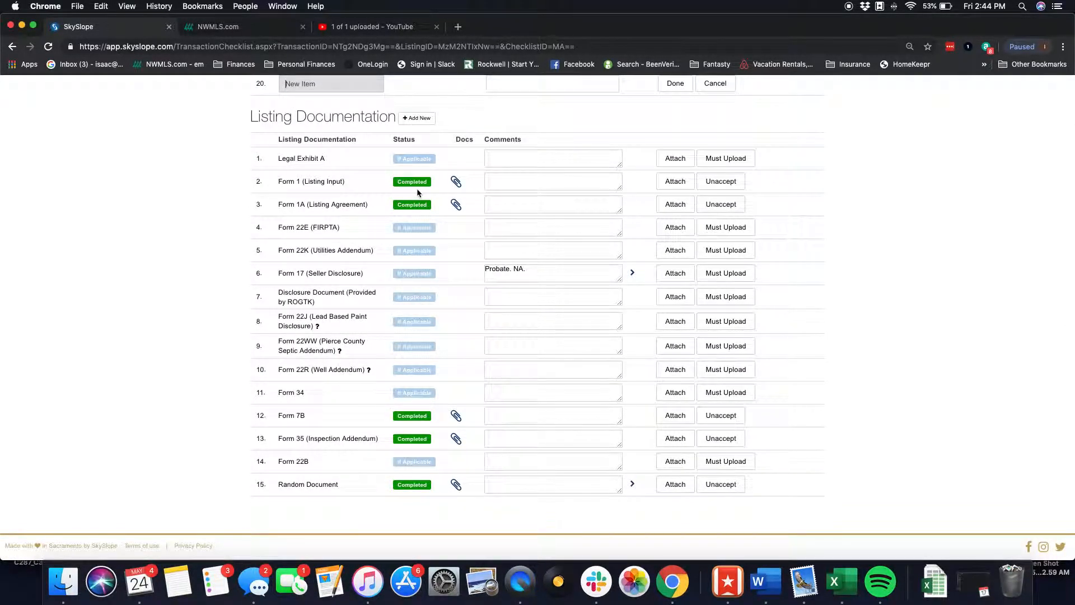
{"action": "scroll", "coordinate": [417, 187], "scroll_direction": "down", "scroll_amount": 1}
{"action": "scroll", "coordinate": [419, 180], "scroll_direction": "up", "scroll_amount": 7}
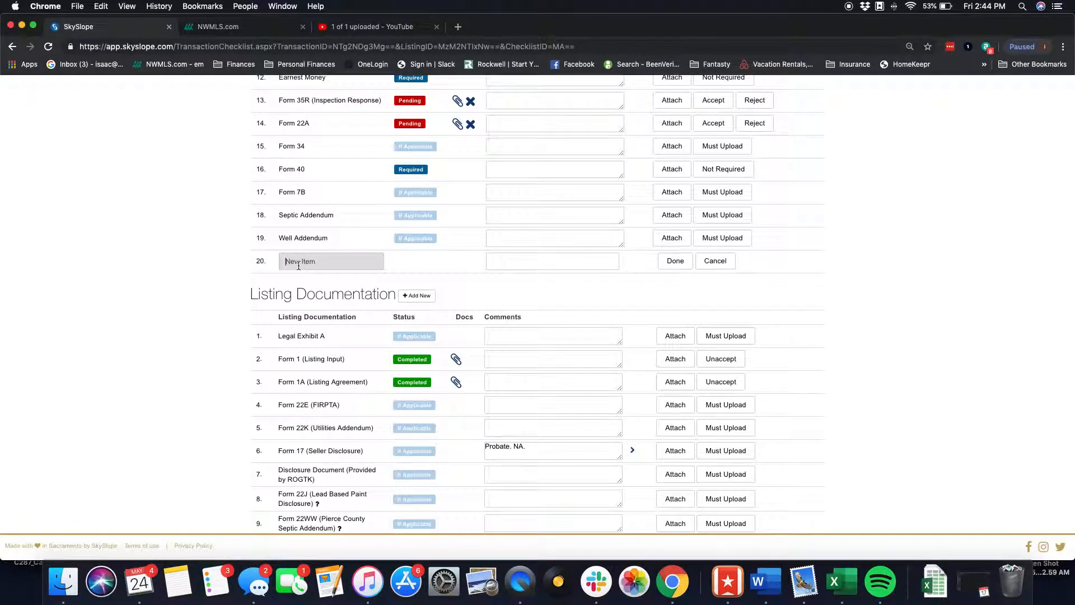
{"action": "left_click", "coordinate": [298, 266]}
{"action": "type", "text": "42A"}
{"action": "left_click", "coordinate": [670, 267]}
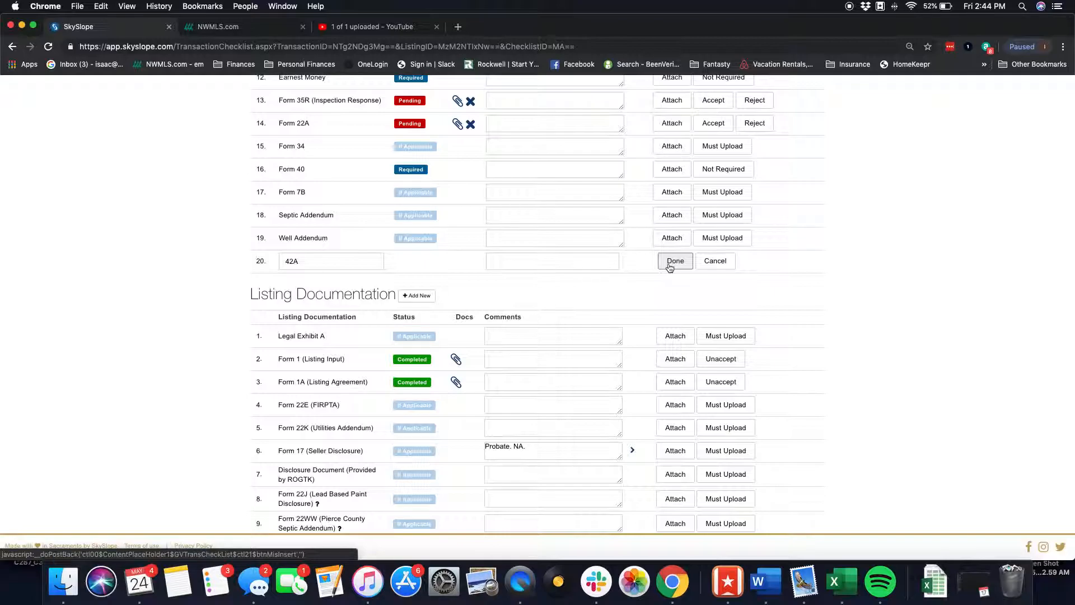
- In the transaction documents, assign 42A.pdf to the 42A checklist item
{"action": "scroll", "coordinate": [670, 267], "scroll_direction": "up", "scroll_amount": 10}
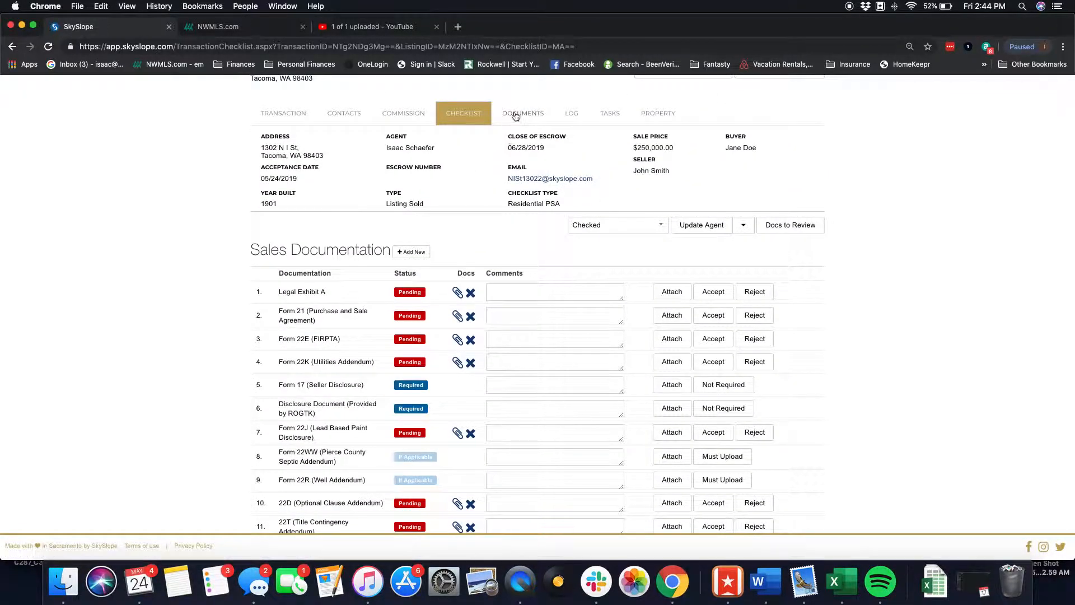
{"action": "left_click", "coordinate": [512, 114]}
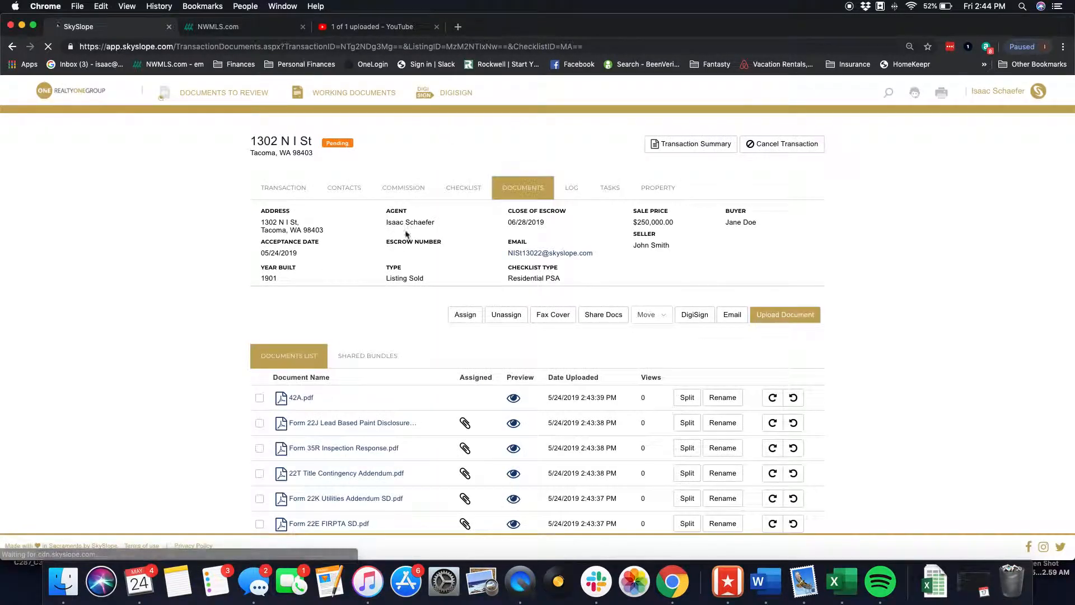
{"action": "scroll", "coordinate": [566, 403], "scroll_direction": "down", "scroll_amount": 2}
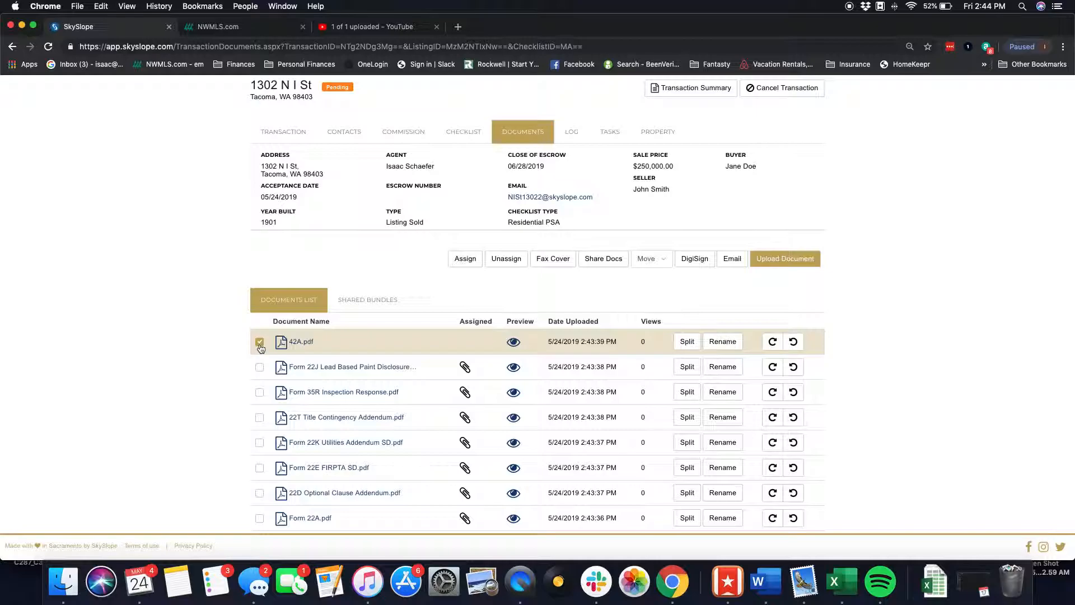
{"action": "left_click", "coordinate": [470, 259]}
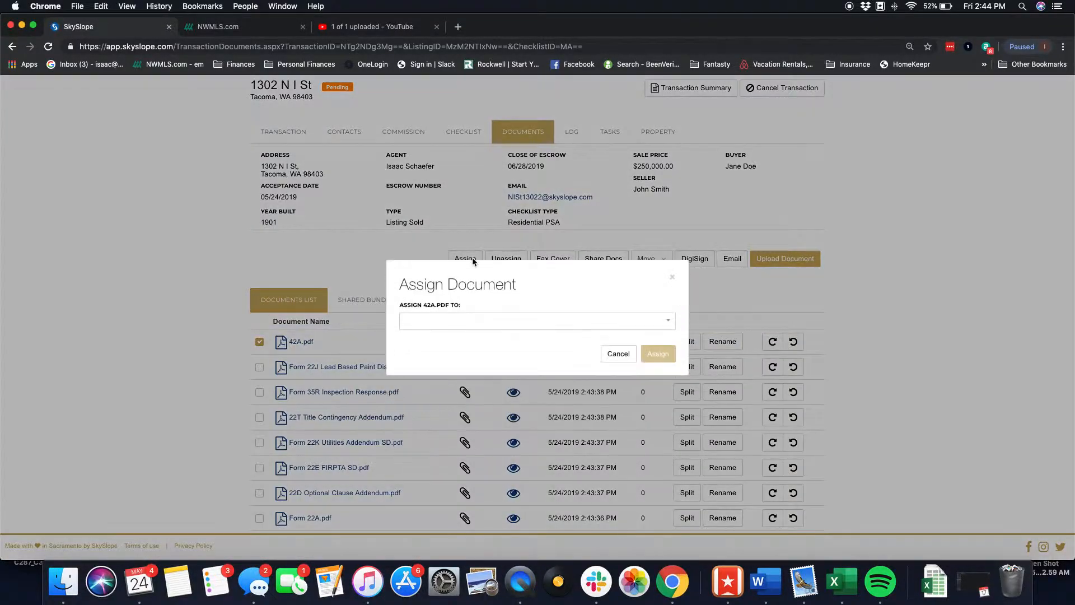
{"action": "left_click", "coordinate": [466, 321]}
{"action": "left_click", "coordinate": [415, 428]}
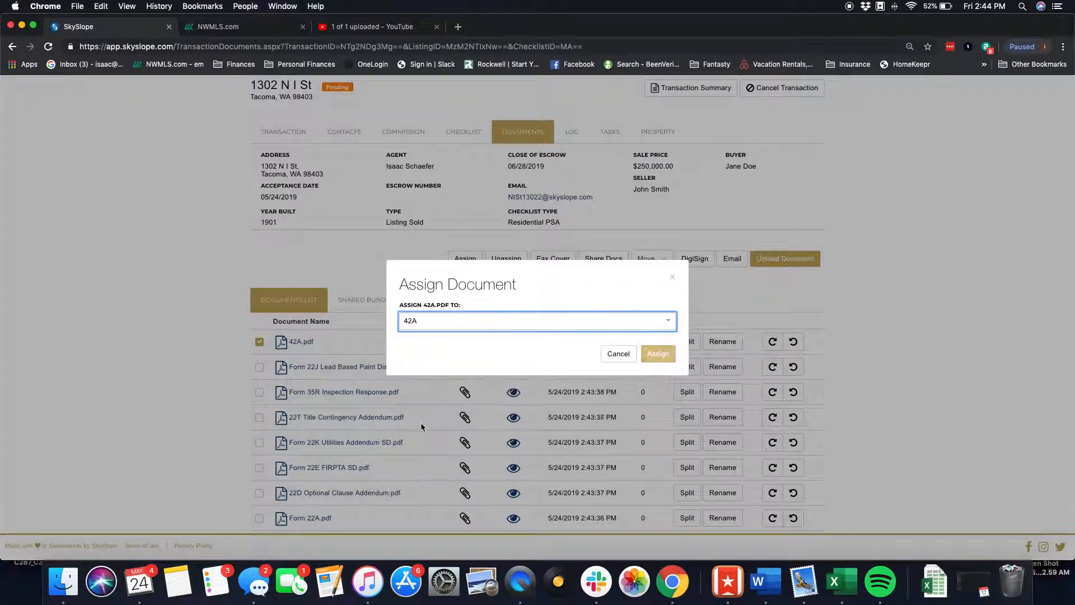
{"action": "left_click", "coordinate": [658, 359]}
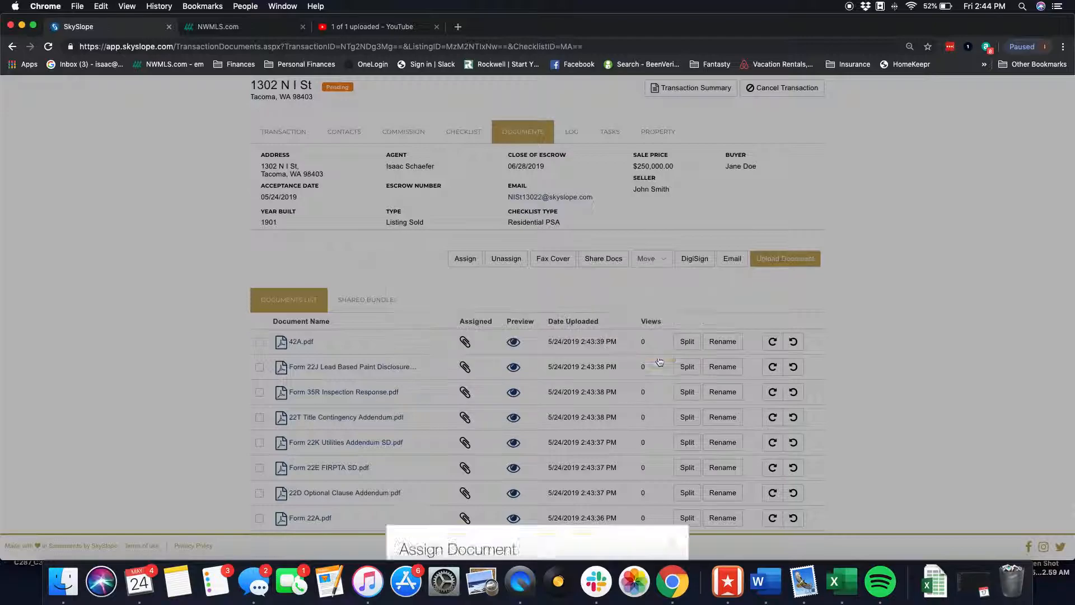
- Return to the checklist and review every sales documentation item's status and attached documents, down to the new 42A item
{"action": "scroll", "coordinate": [659, 362], "scroll_direction": "up", "scroll_amount": 2}
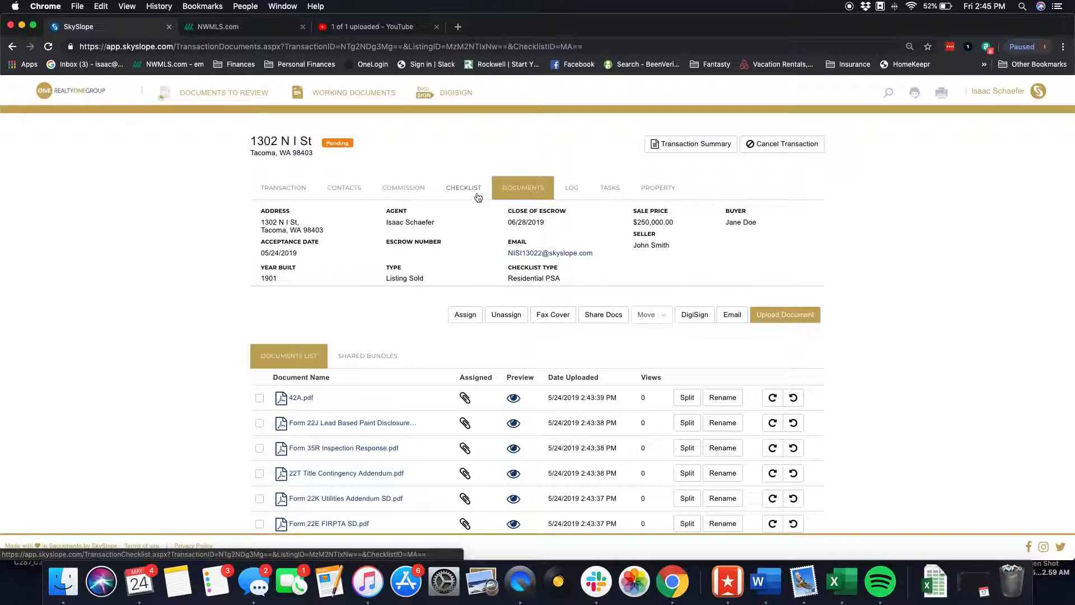
{"action": "left_click", "coordinate": [478, 196]}
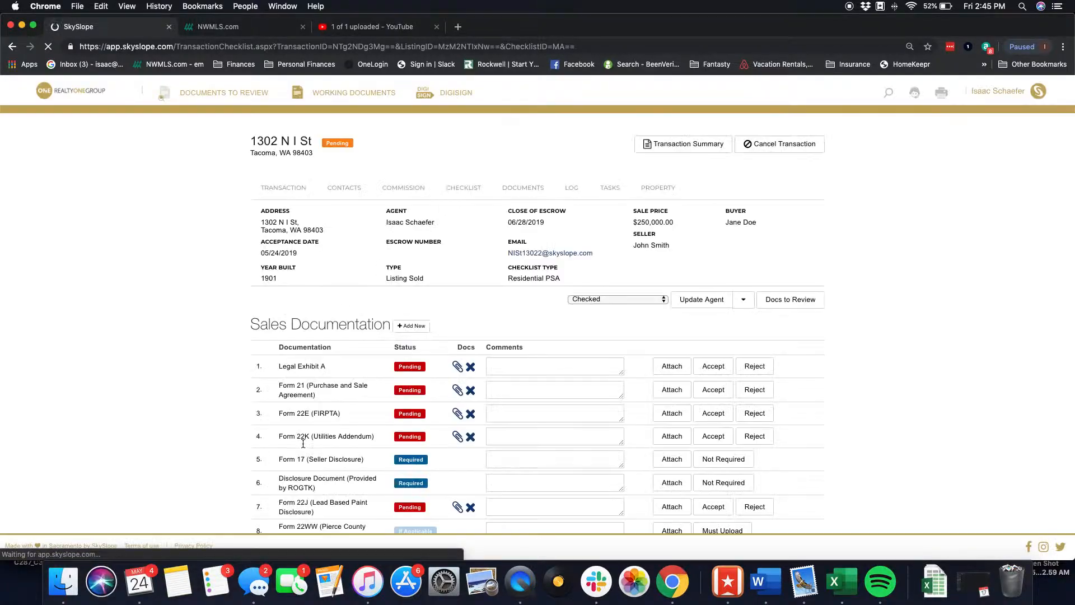
{"action": "scroll", "coordinate": [355, 373], "scroll_direction": "down", "scroll_amount": 2}
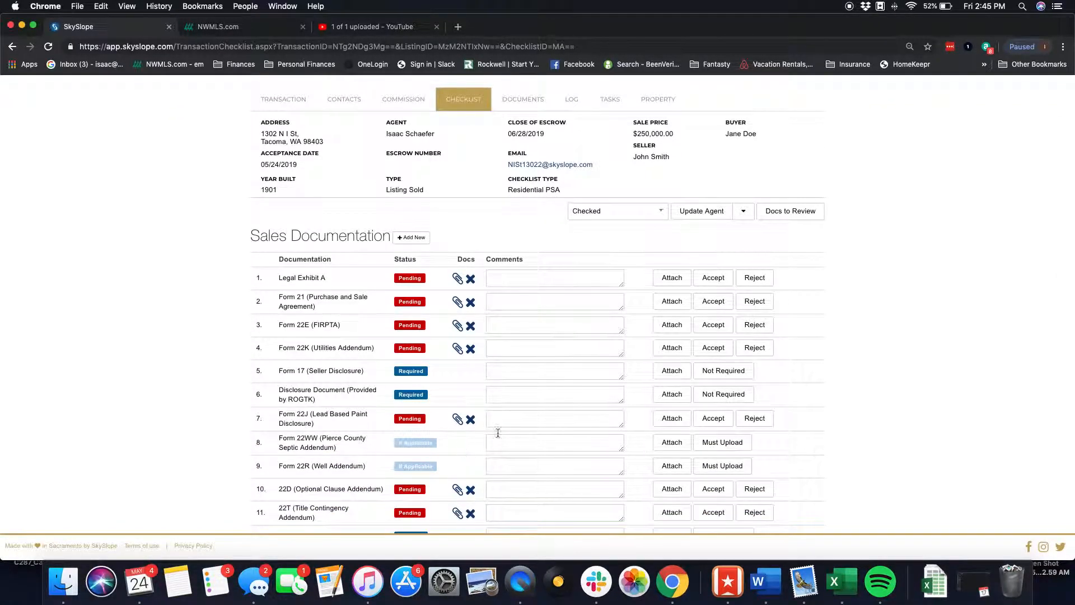
{"action": "scroll", "coordinate": [493, 465], "scroll_direction": "down", "scroll_amount": 5}
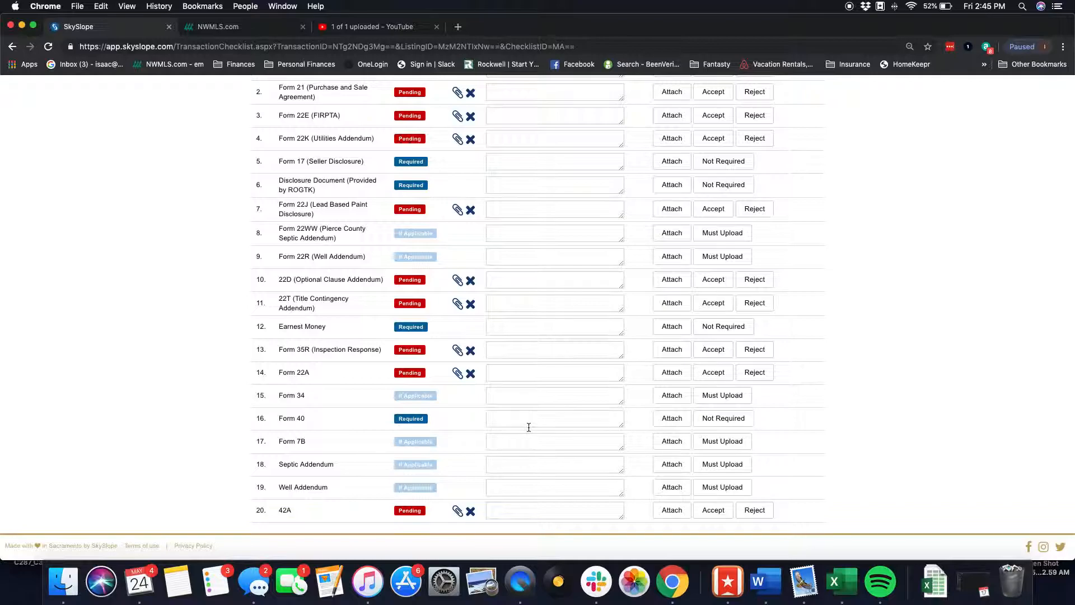
{"action": "left_click", "coordinate": [517, 165]}
{"action": "scroll", "coordinate": [517, 166], "scroll_direction": "up", "scroll_amount": 4}
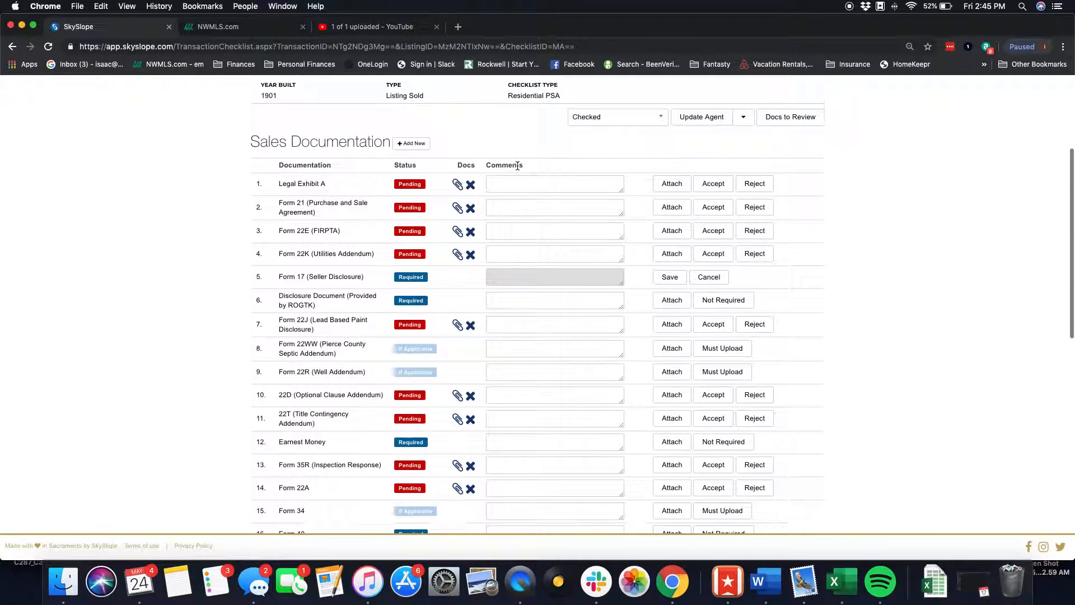
{"action": "scroll", "coordinate": [448, 398], "scroll_direction": "down", "scroll_amount": 4}
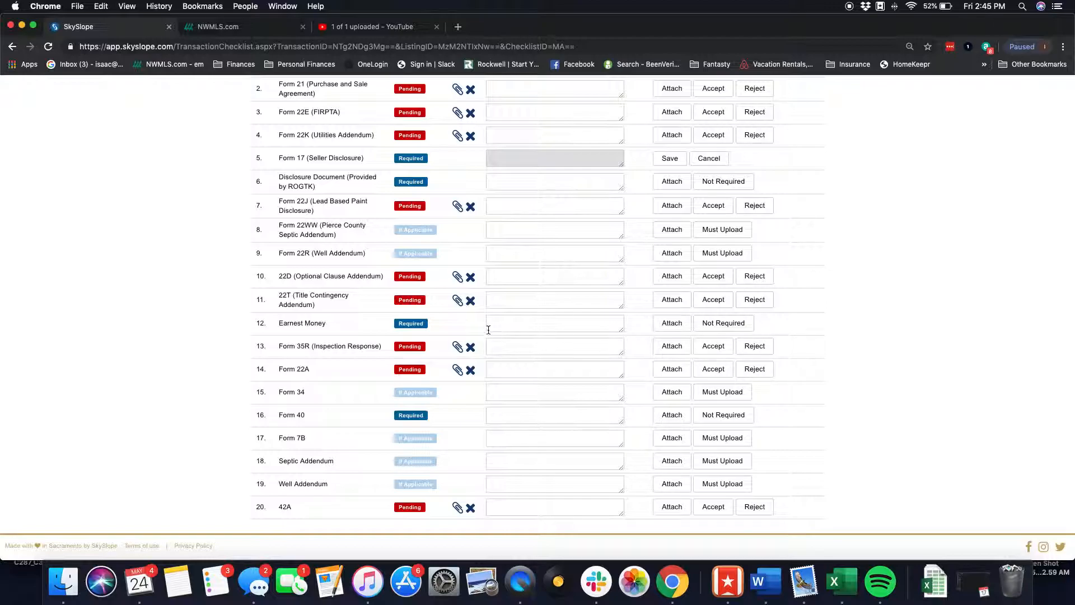
{"action": "left_click", "coordinate": [522, 323]}
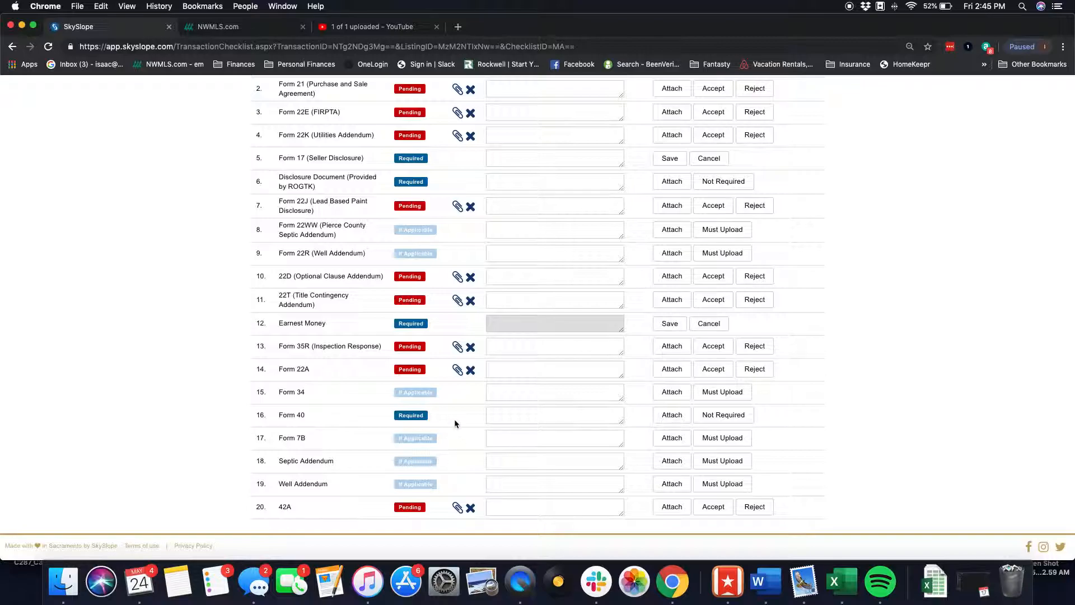
{"action": "scroll", "coordinate": [455, 423], "scroll_direction": "down", "scroll_amount": 3}
{"action": "scroll", "coordinate": [475, 333], "scroll_direction": "up", "scroll_amount": 4}
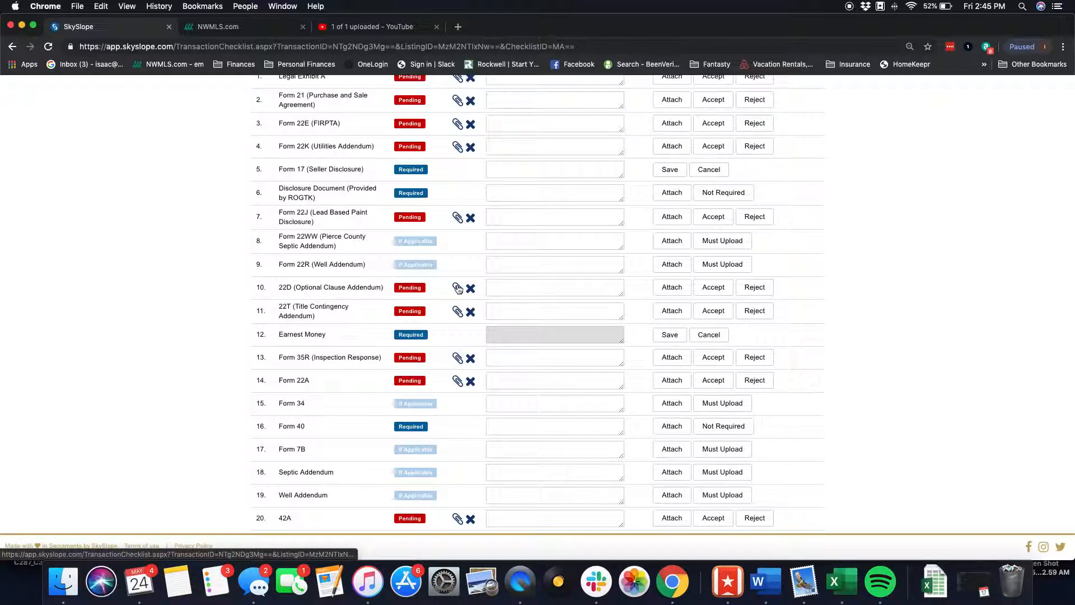
{"action": "scroll", "coordinate": [458, 288], "scroll_direction": "up", "scroll_amount": 5}
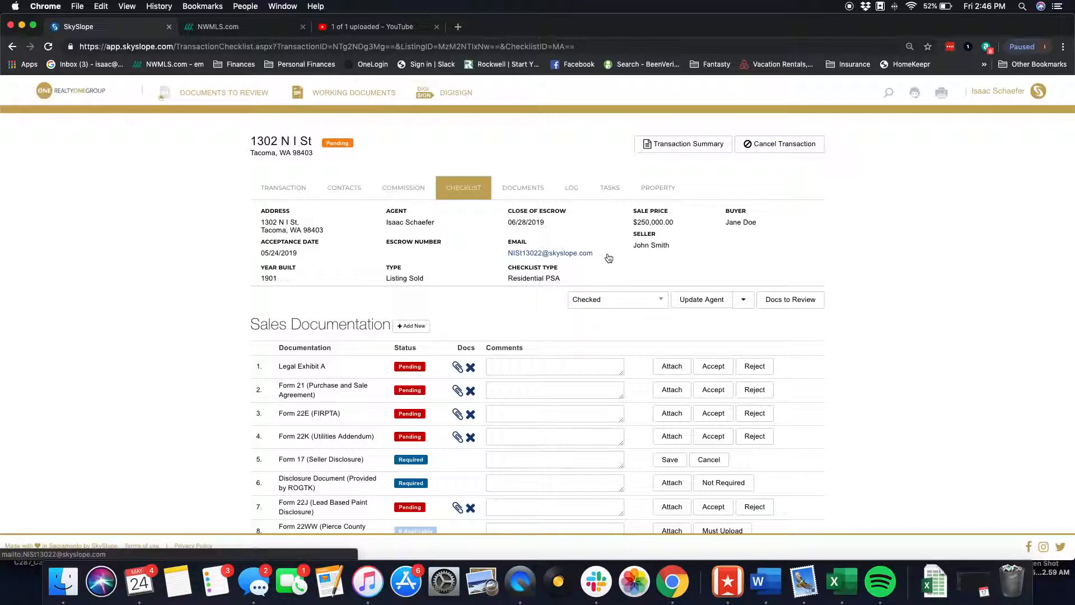
- Switch to the transaction documents and review the complete list of uploaded and split files
{"action": "left_click", "coordinate": [537, 188]}
{"action": "scroll", "coordinate": [435, 439], "scroll_direction": "down", "scroll_amount": 10}
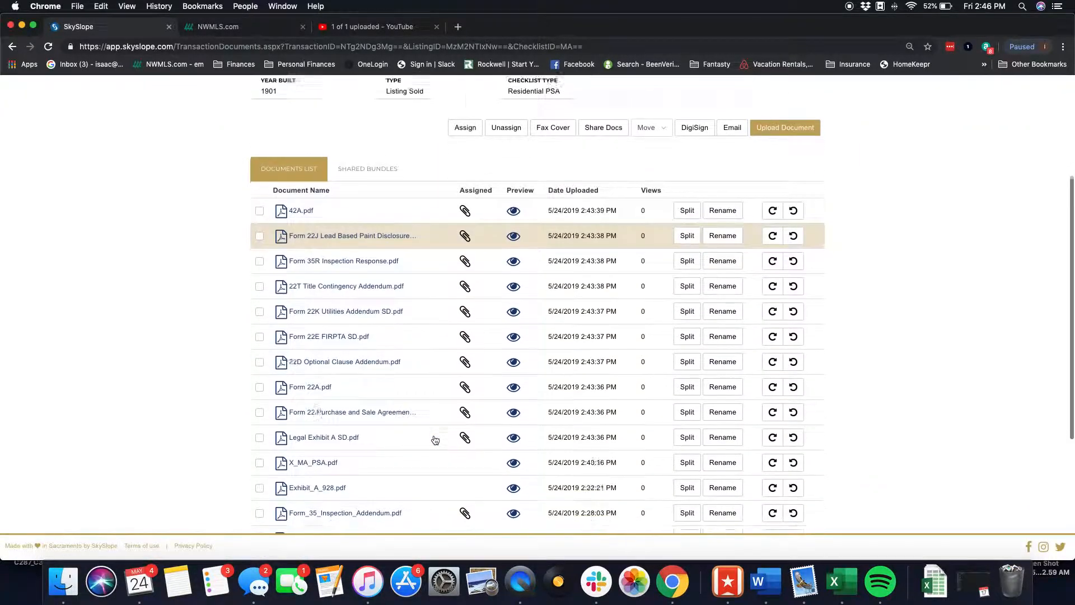
{"action": "scroll", "coordinate": [435, 440], "scroll_direction": "down", "scroll_amount": 2}
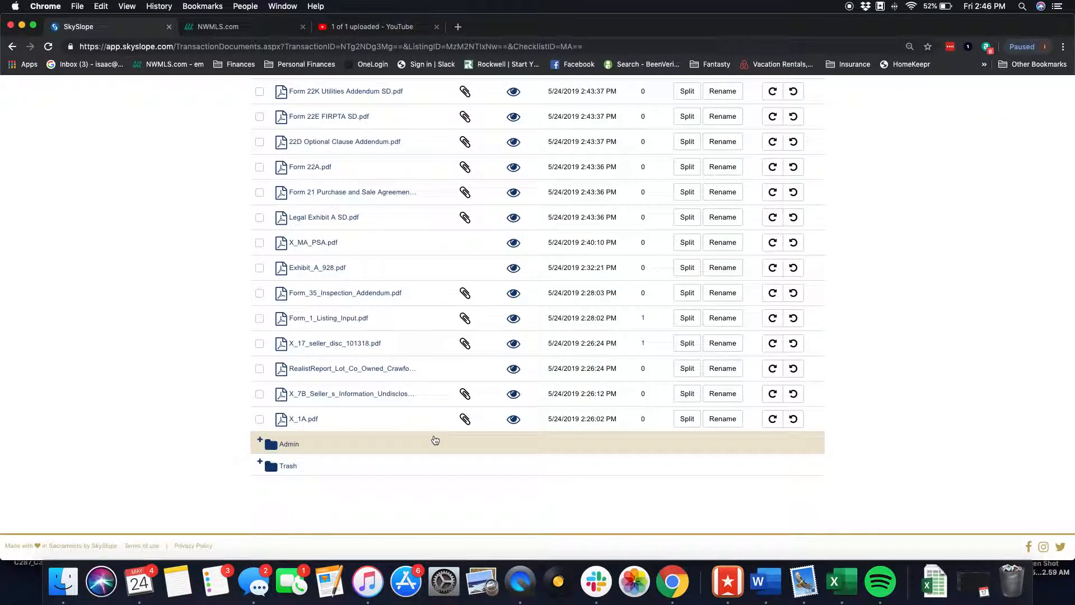
{"action": "scroll", "coordinate": [435, 439], "scroll_direction": "up", "scroll_amount": 15}
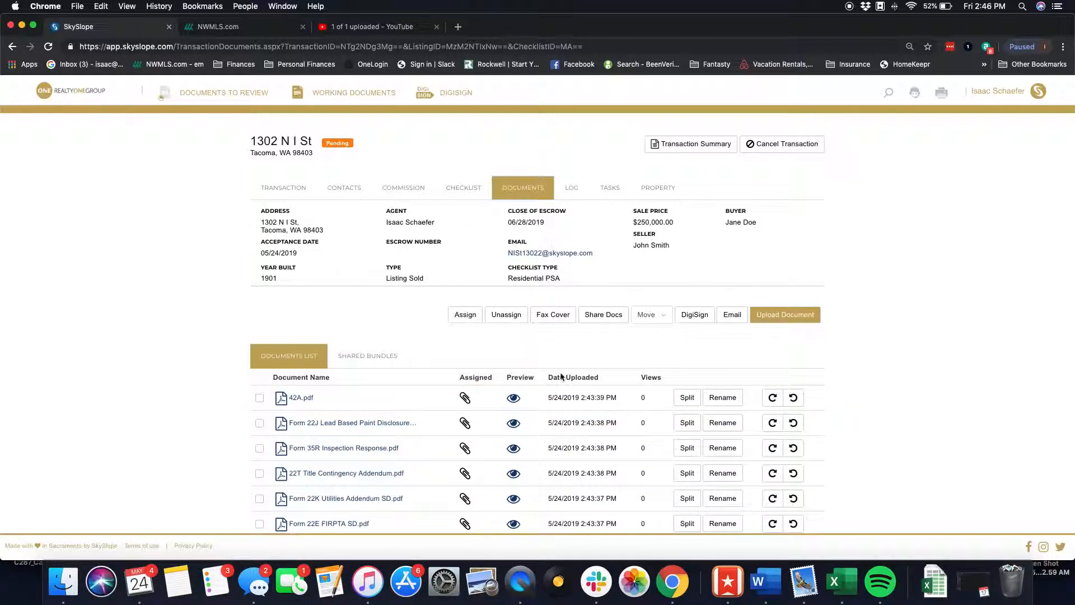
{"action": "left_click", "coordinate": [521, 584]}
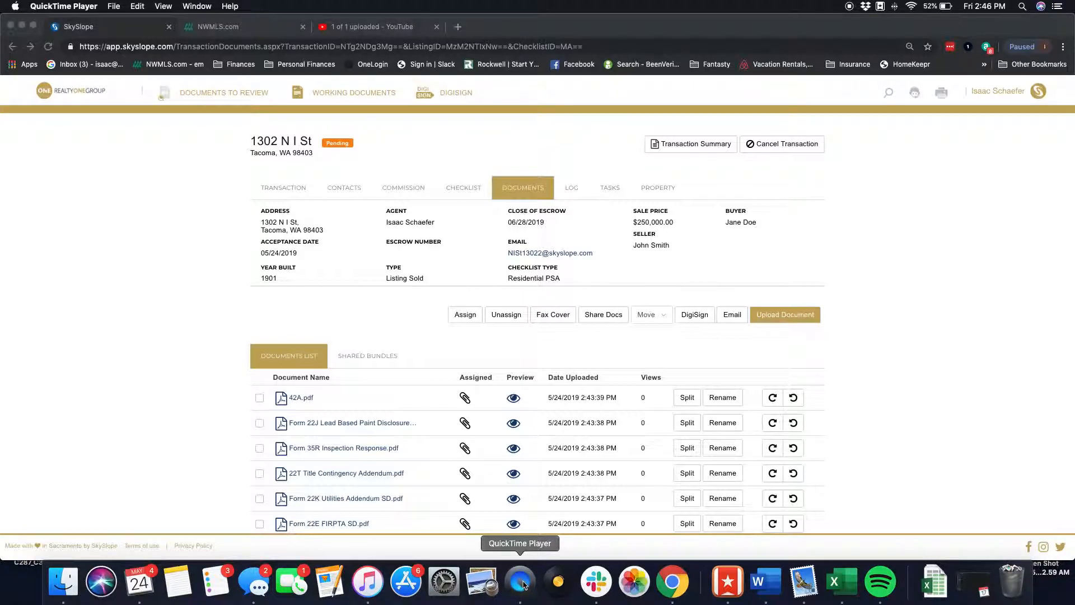